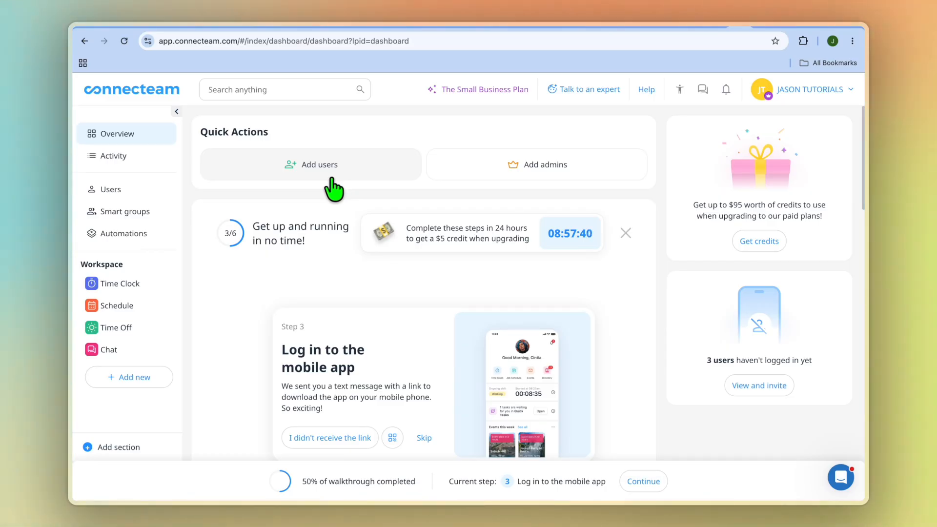
# - Go to the Users list and open the form for adding new users manually
pyautogui.click(141, 197)
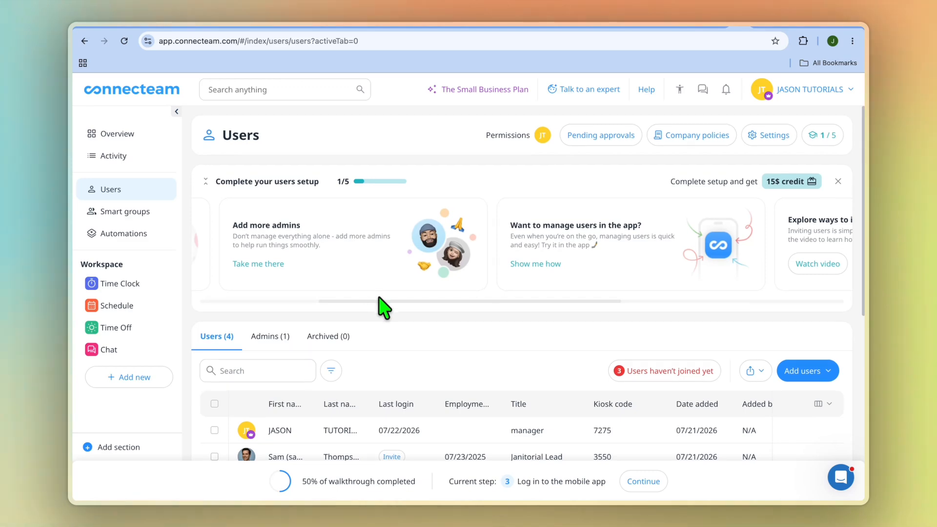
pyautogui.scroll(-5, 383, 305)
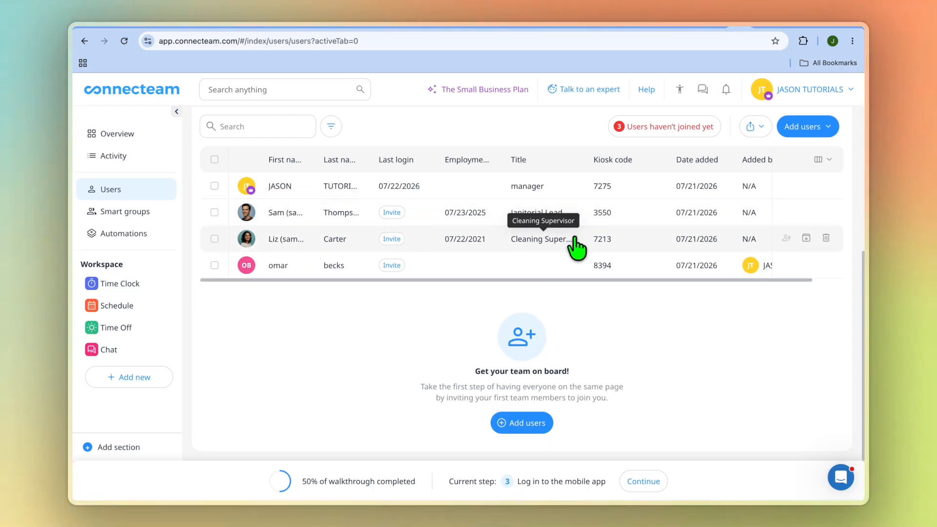
pyautogui.click(803, 128)
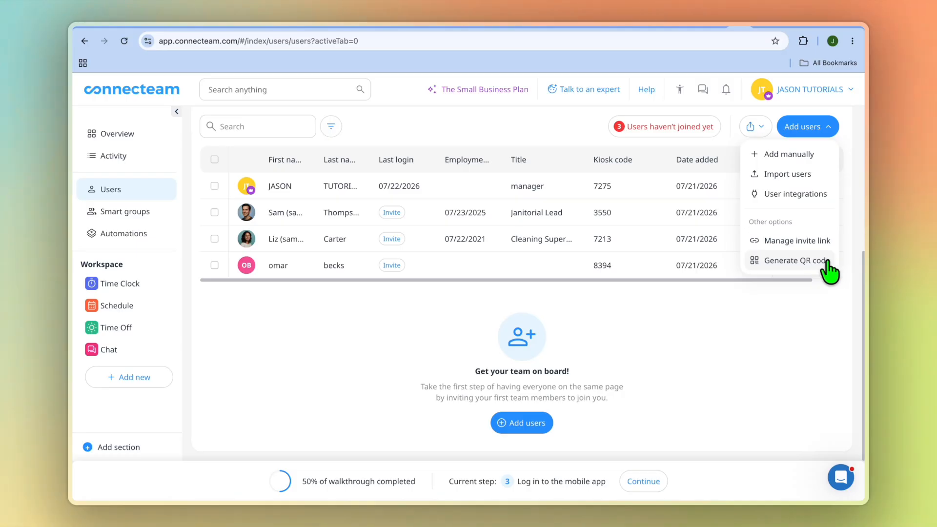
pyautogui.click(781, 155)
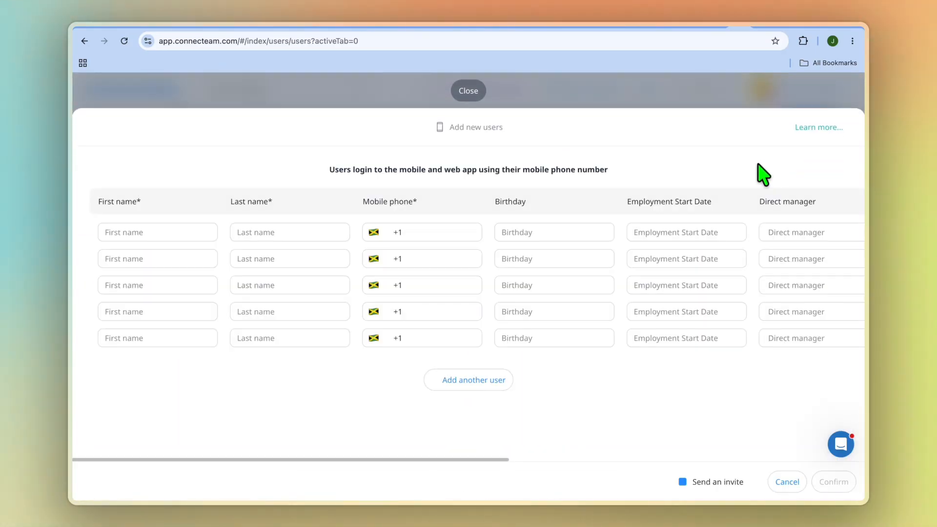
# - Examine the name, birthday and employment start date fields for new users, and cancel without adding anyone
pyautogui.click(171, 237)
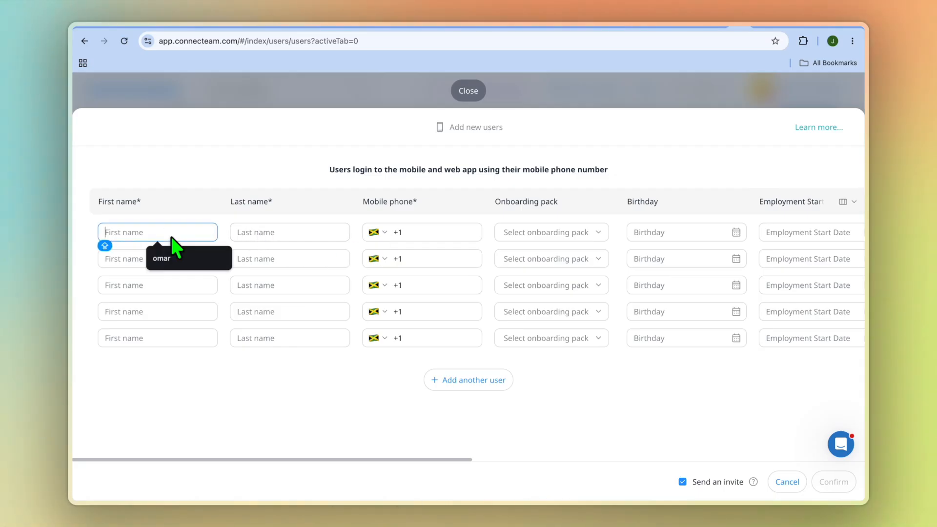
pyautogui.click(264, 234)
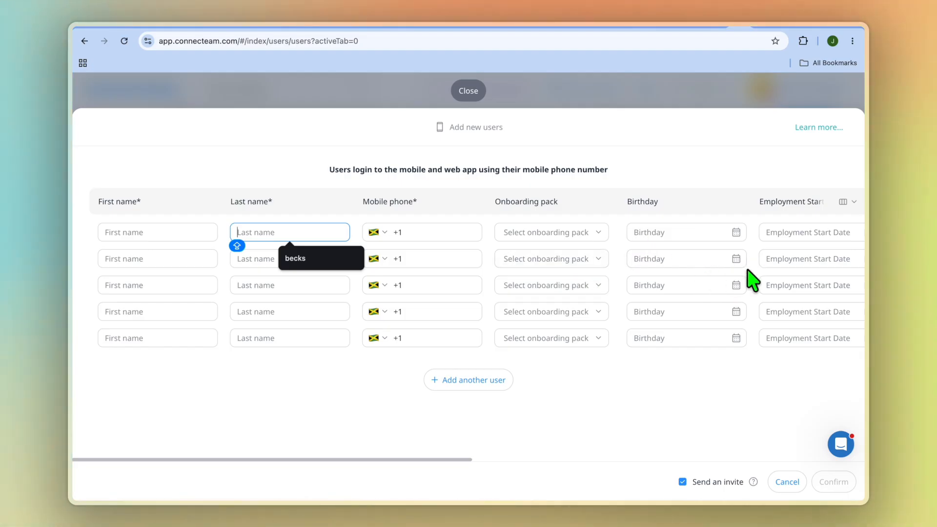
pyautogui.click(807, 233)
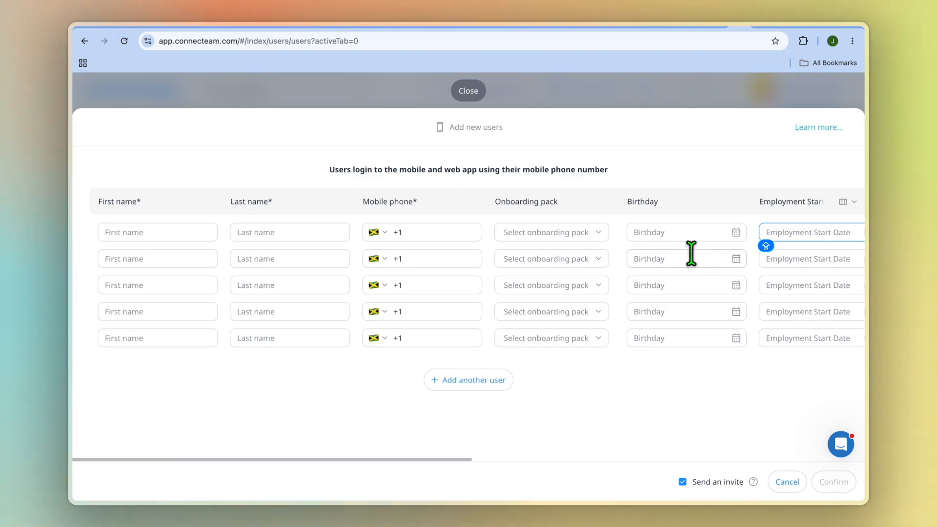
pyautogui.click(677, 232)
pyautogui.click(668, 257)
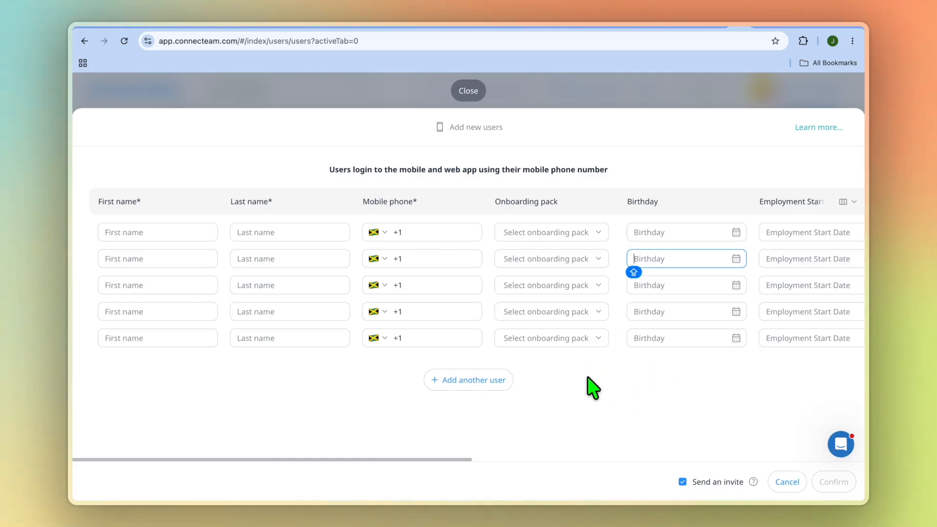
pyautogui.click(786, 483)
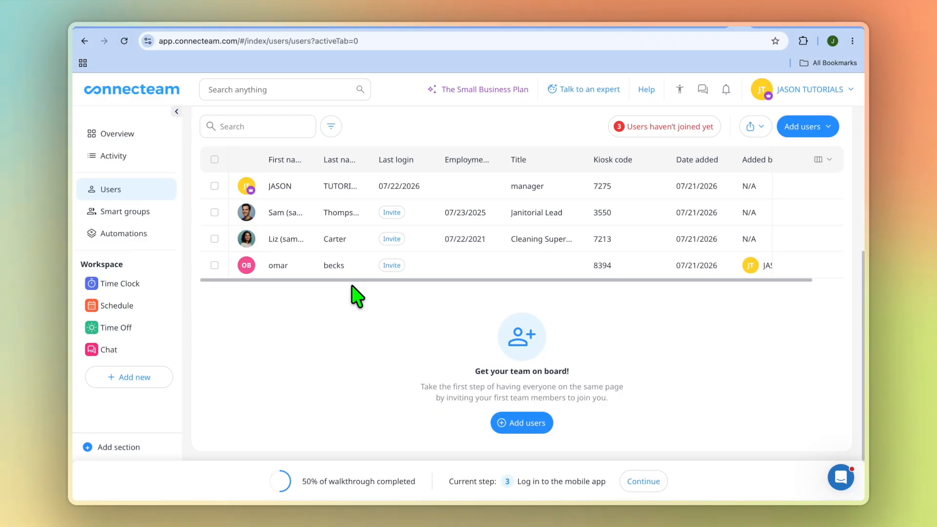
# - Go to the Schedule and start a new shift
pyautogui.click(133, 304)
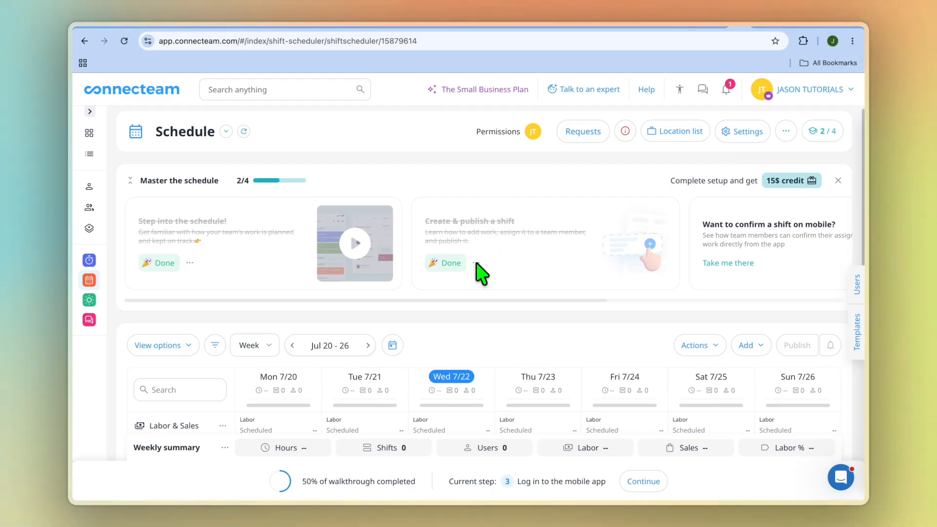
pyautogui.click(473, 240)
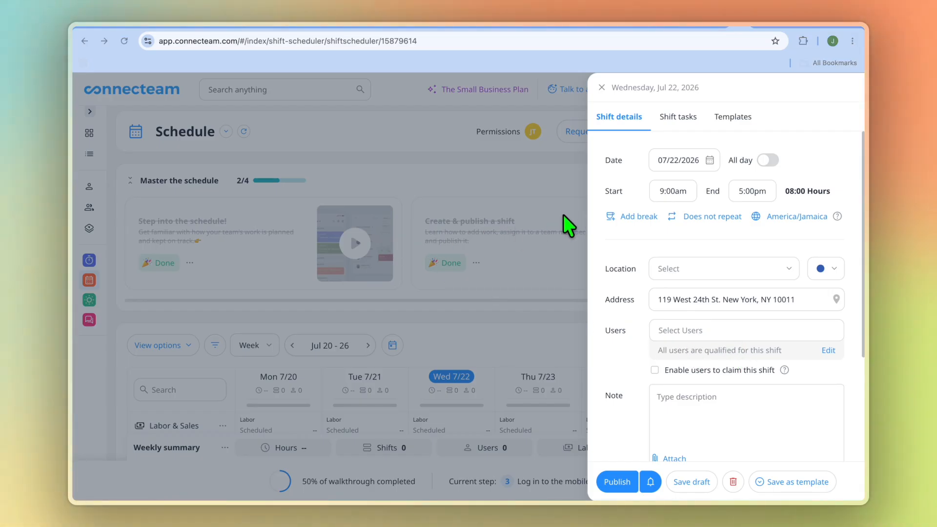
# - Set the shift's date to 07/24/2026 and its end time to 12:00pm
pyautogui.click(710, 161)
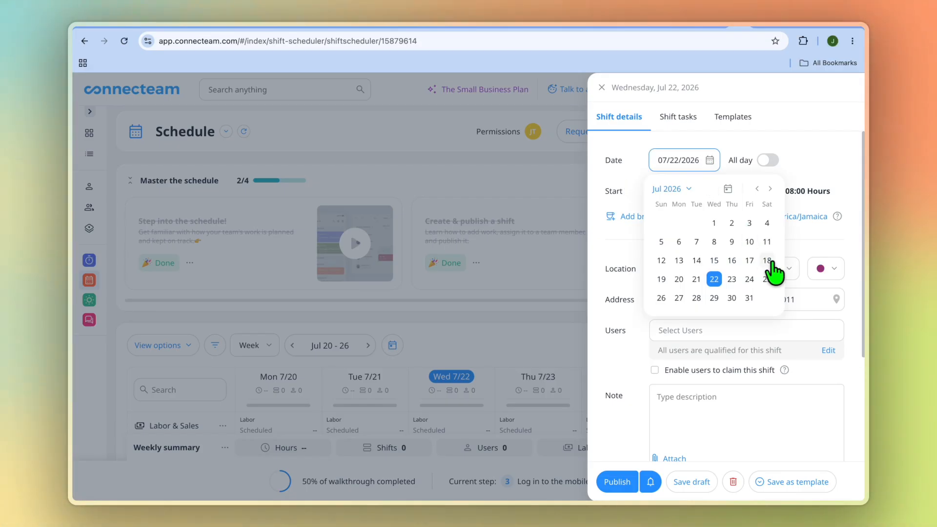
pyautogui.click(748, 279)
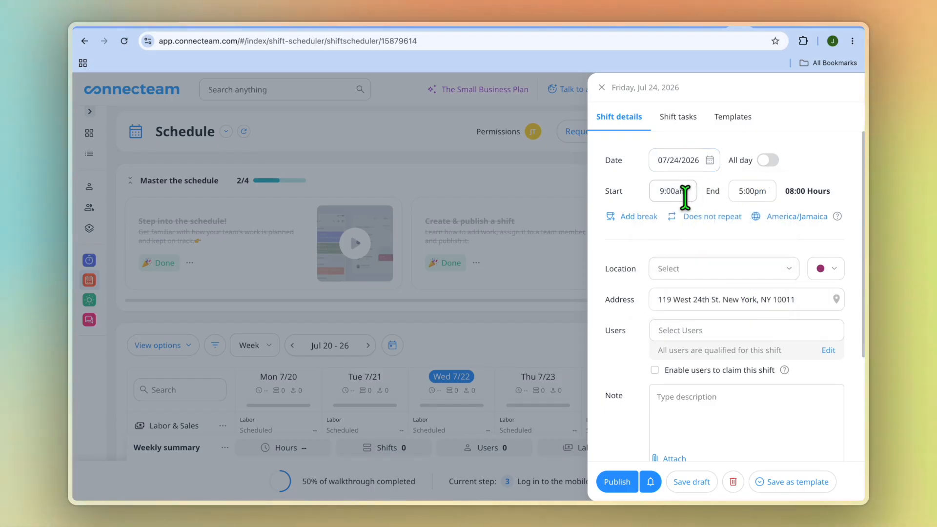
pyautogui.click(757, 195)
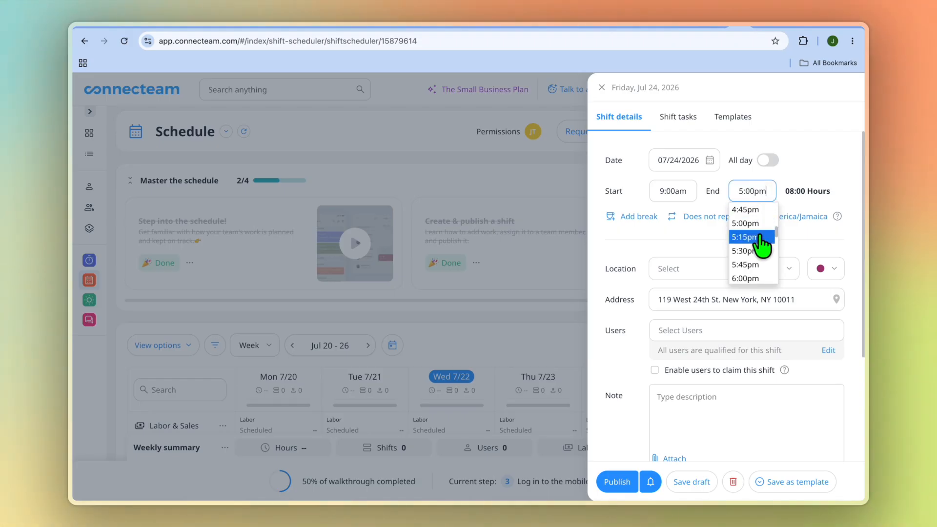
pyautogui.scroll(2, 760, 246)
pyautogui.scroll(7, 760, 247)
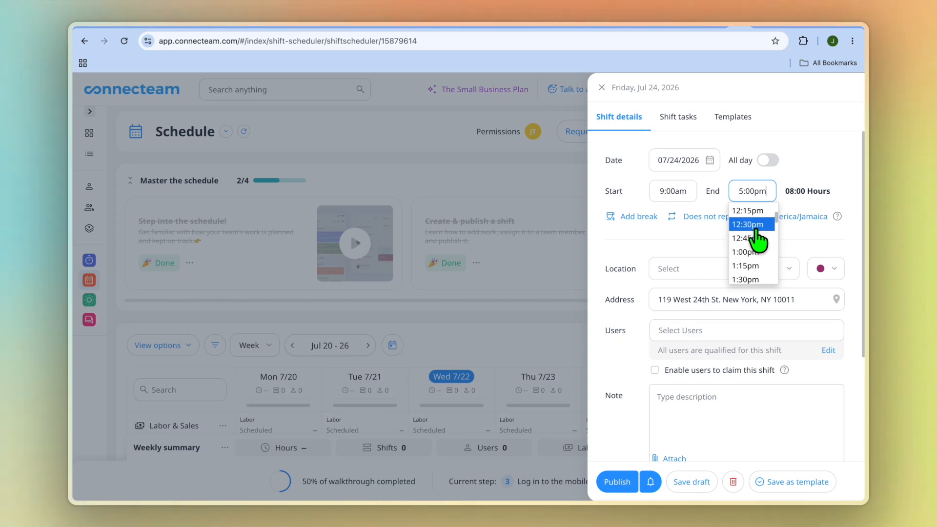
pyautogui.scroll(1, 760, 239)
pyautogui.click(759, 237)
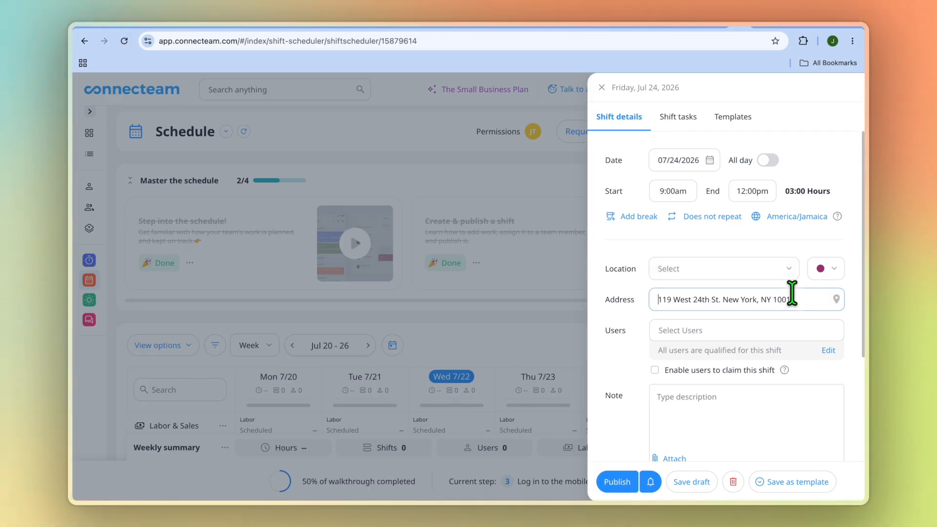
# - Open the location list for editing from the shift's Location field, discarding the unsaved shift changes
pyautogui.click(769, 269)
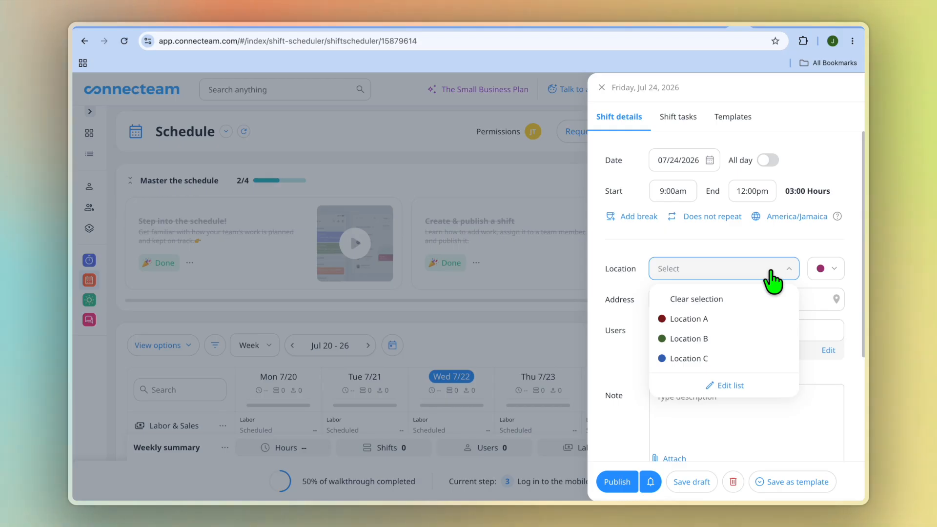
pyautogui.click(728, 305)
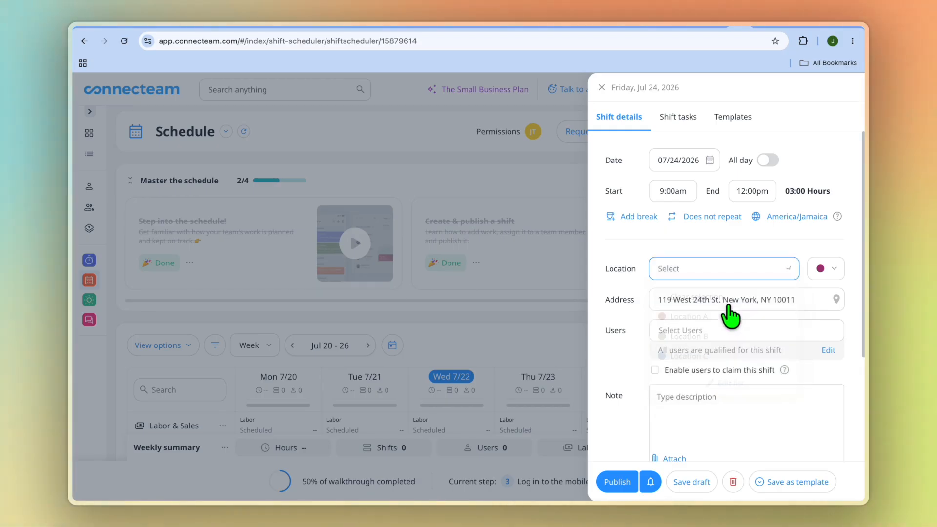
pyautogui.click(784, 272)
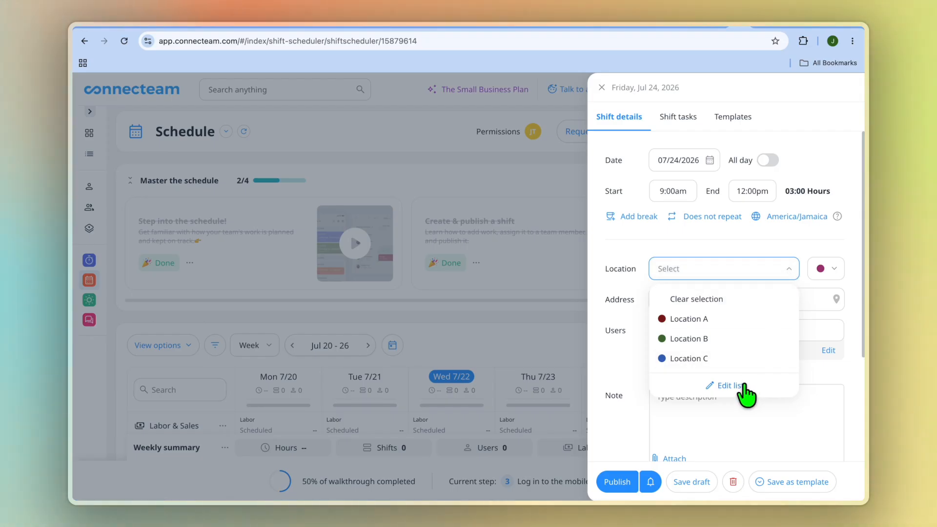
pyautogui.click(743, 385)
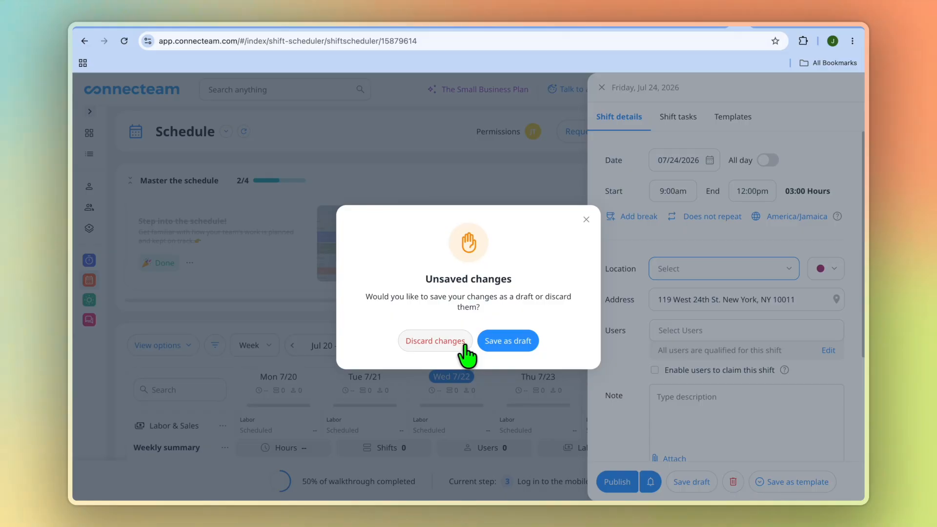
pyautogui.click(435, 341)
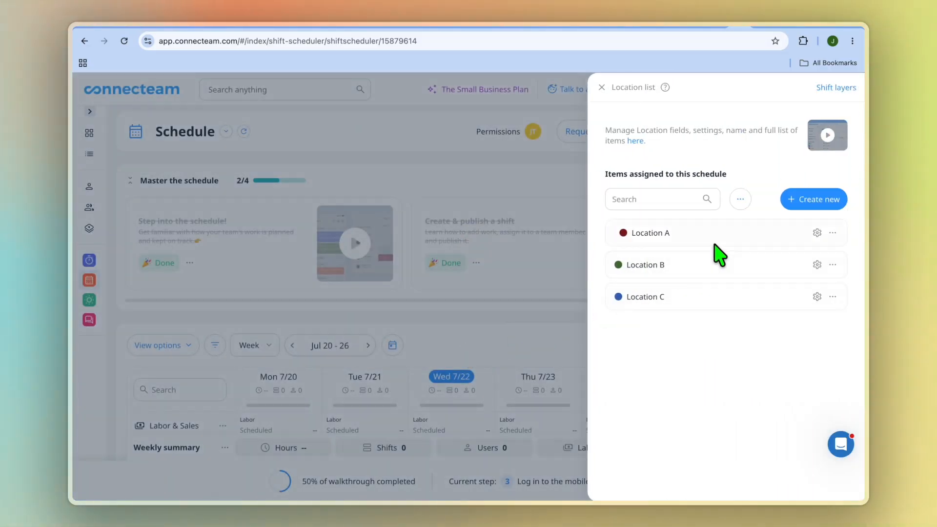
# - Create a location named "test customer" with the customer's address, save it and close the location list
pyautogui.click(830, 207)
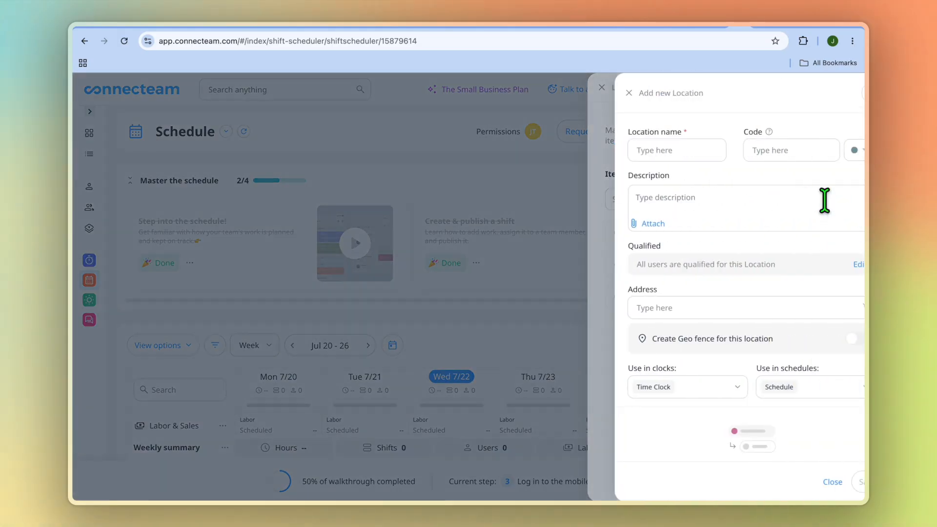
pyautogui.click(648, 151)
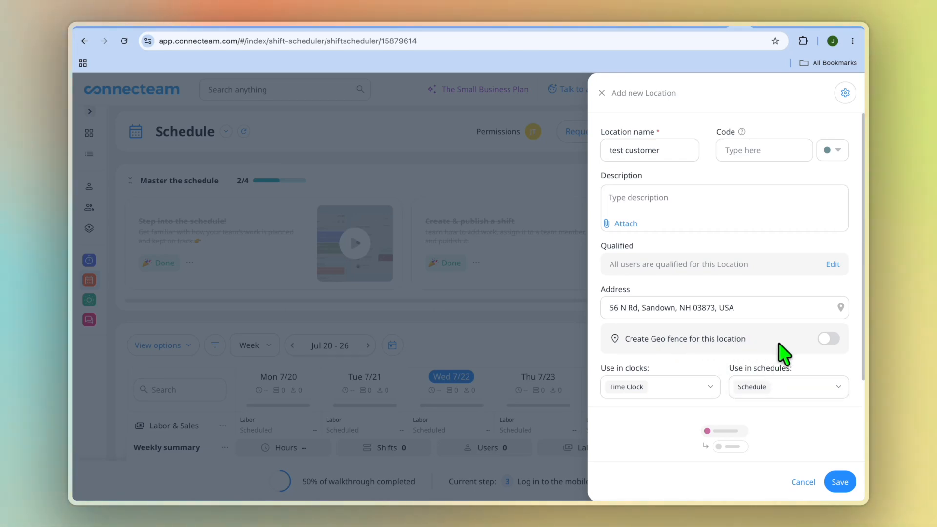
pyautogui.click(840, 482)
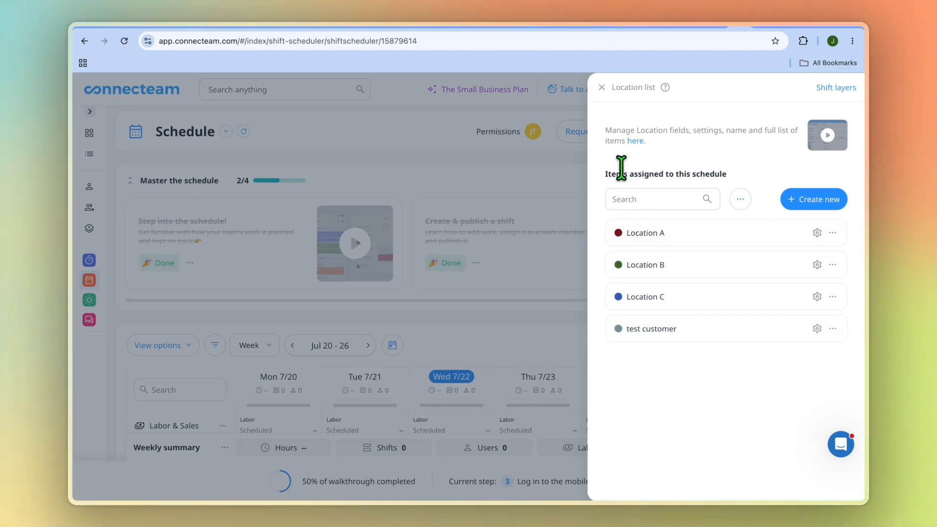
pyautogui.click(602, 88)
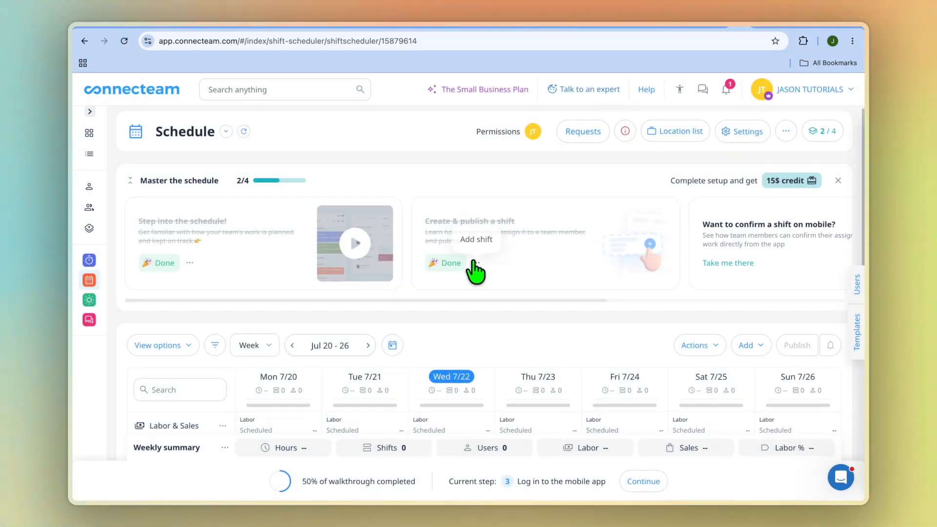
# - Start a new shift dated 07/24/2026 and assign it to the "test customer" location
pyautogui.click(478, 238)
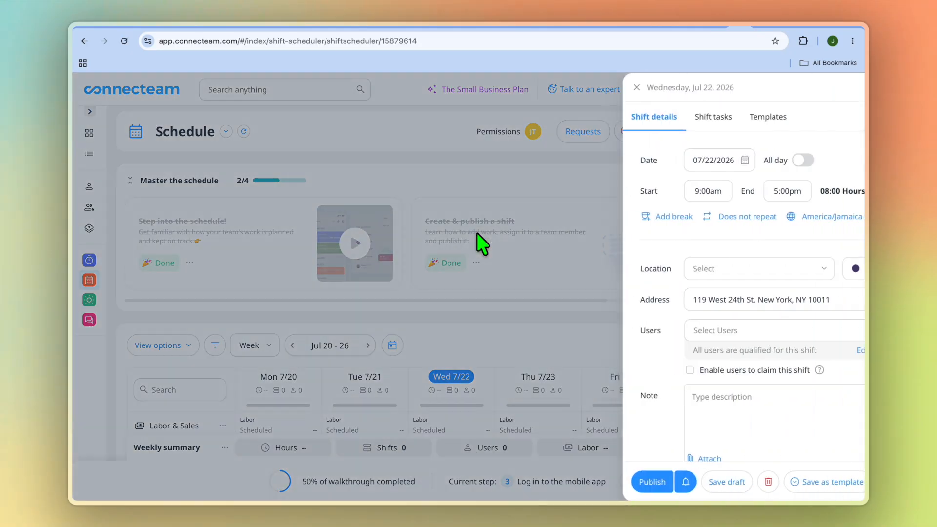
pyautogui.click(710, 161)
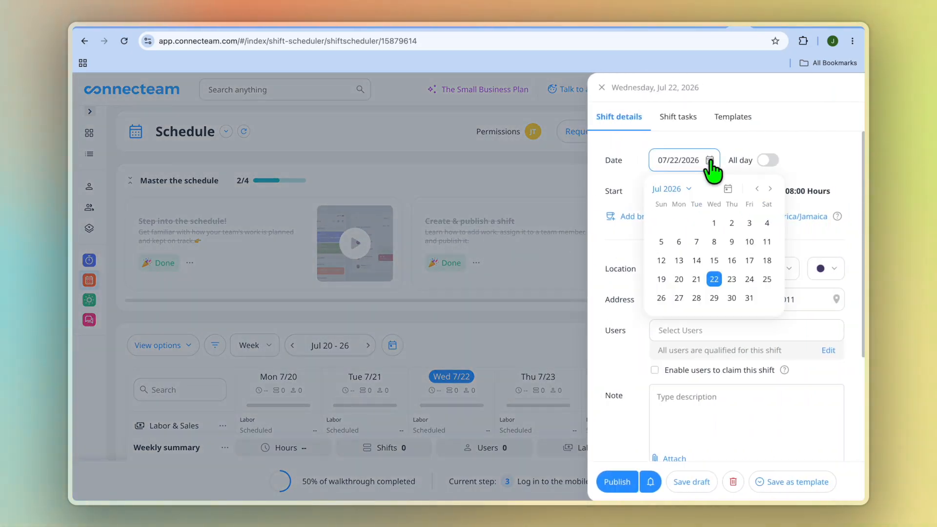
pyautogui.click(751, 279)
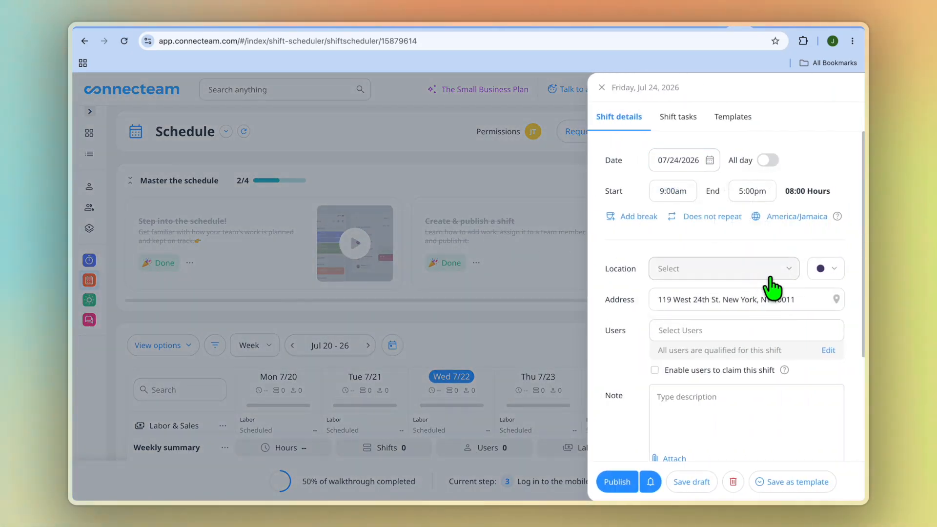
pyautogui.click(790, 277)
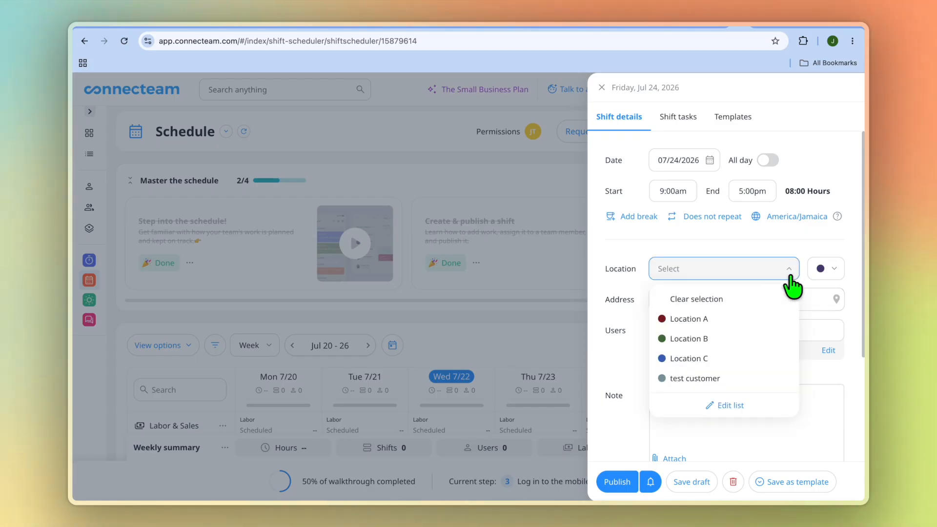
pyautogui.click(753, 379)
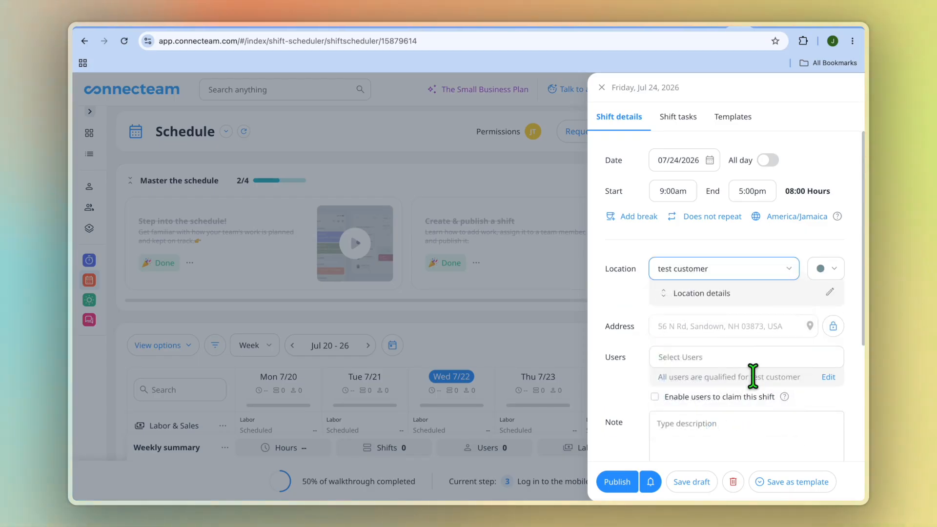
# - Assign two users to the shift: the sample Cleaning Supervisor and the manually added employee
pyautogui.click(794, 359)
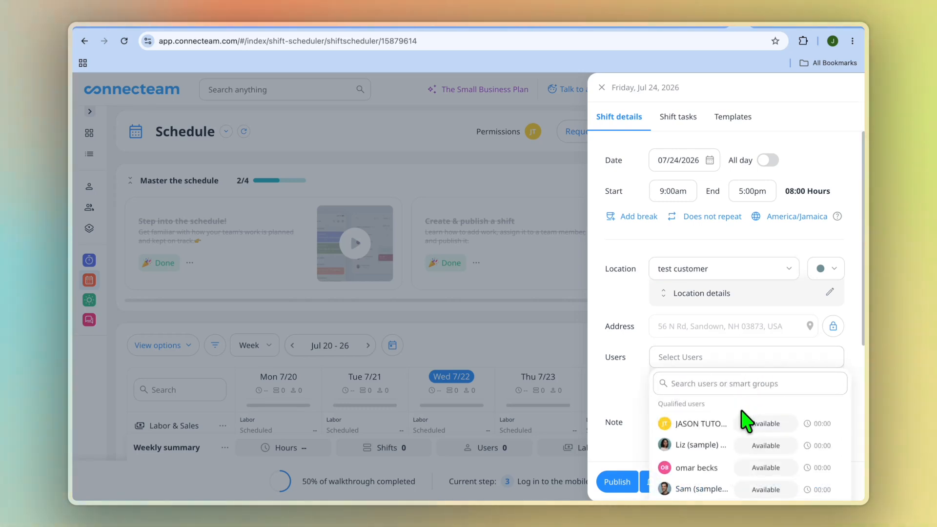
pyautogui.click(724, 445)
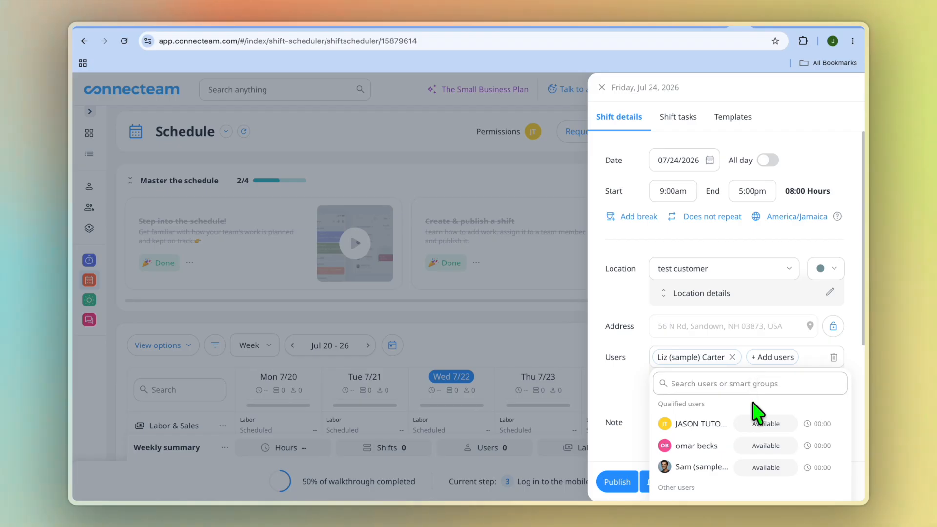
pyautogui.click(715, 450)
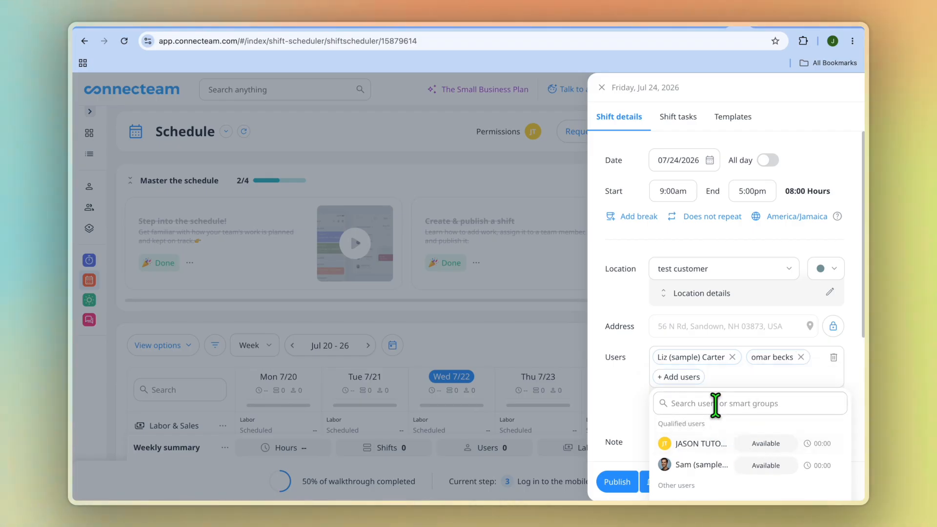
pyautogui.click(637, 401)
# - Review the shift's remaining detail fields and its task list
pyautogui.scroll(-4, 654, 405)
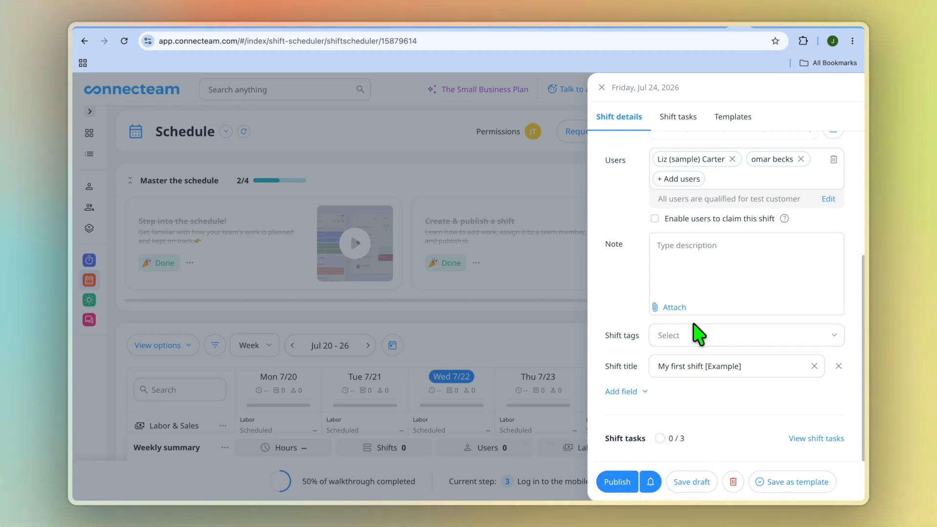
pyautogui.click(692, 120)
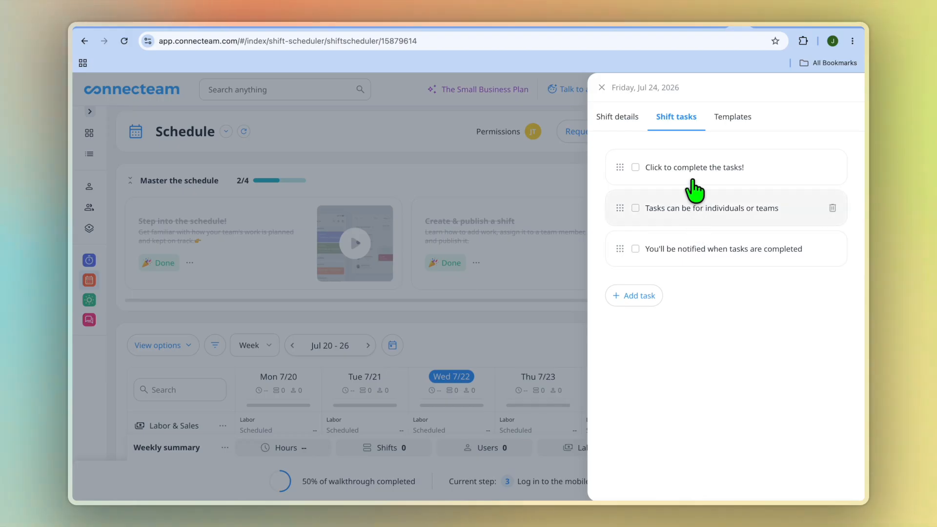
# - Return to the shift's details and publish the shift
pyautogui.click(619, 118)
pyautogui.click(616, 482)
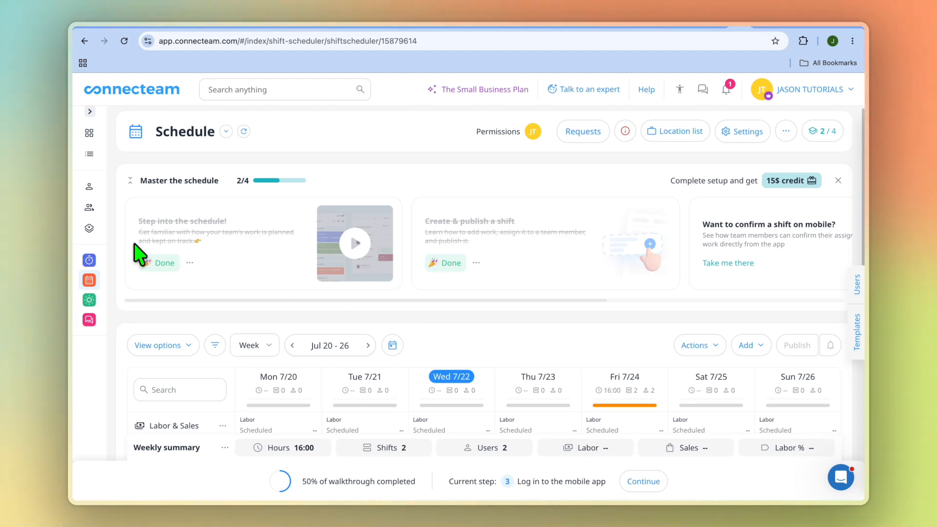
# - Examine the Time Clock's attendance table for today and the employee location map section below it
pyautogui.click(90, 260)
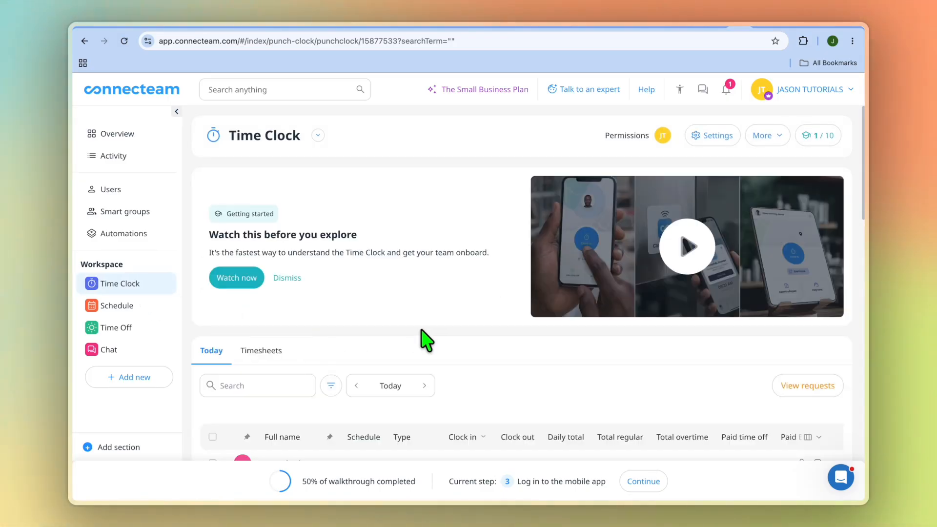
pyautogui.scroll(-5, 427, 339)
pyautogui.scroll(2, 430, 337)
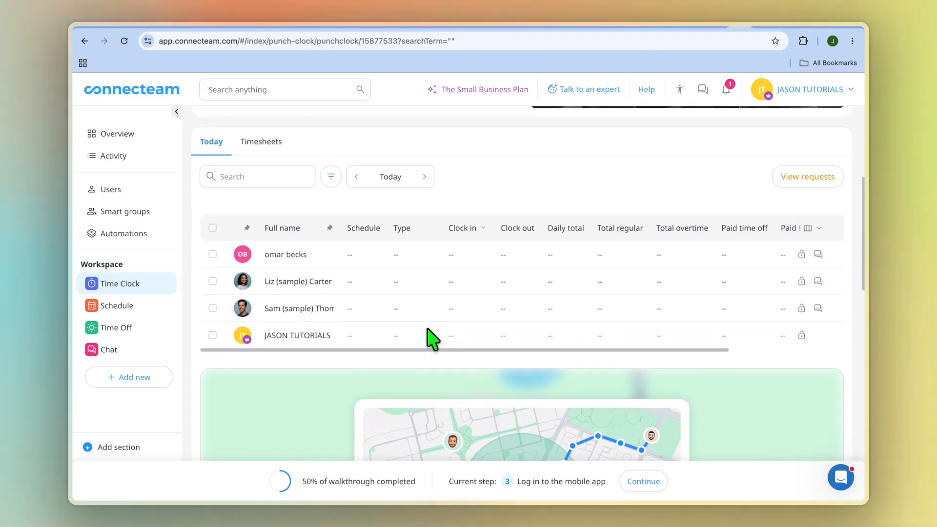
pyautogui.scroll(-1, 472, 379)
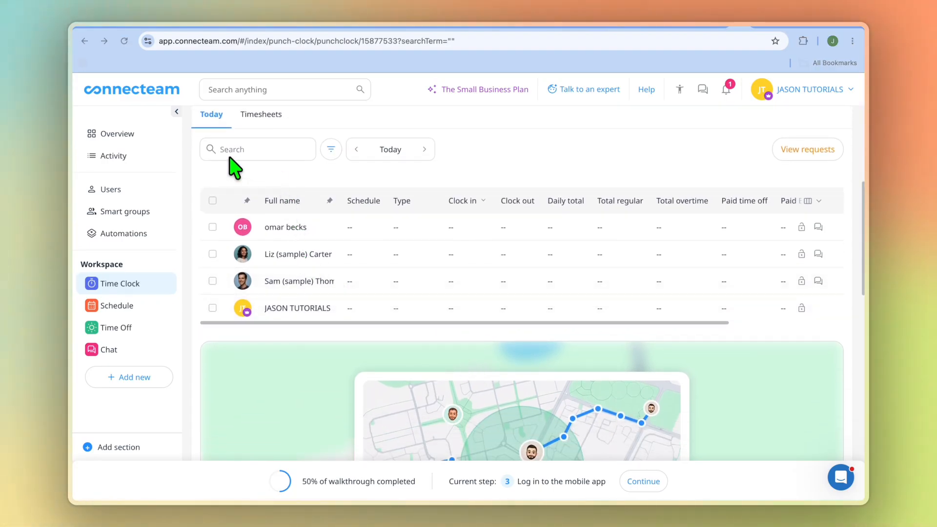
pyautogui.scroll(-1, 453, 386)
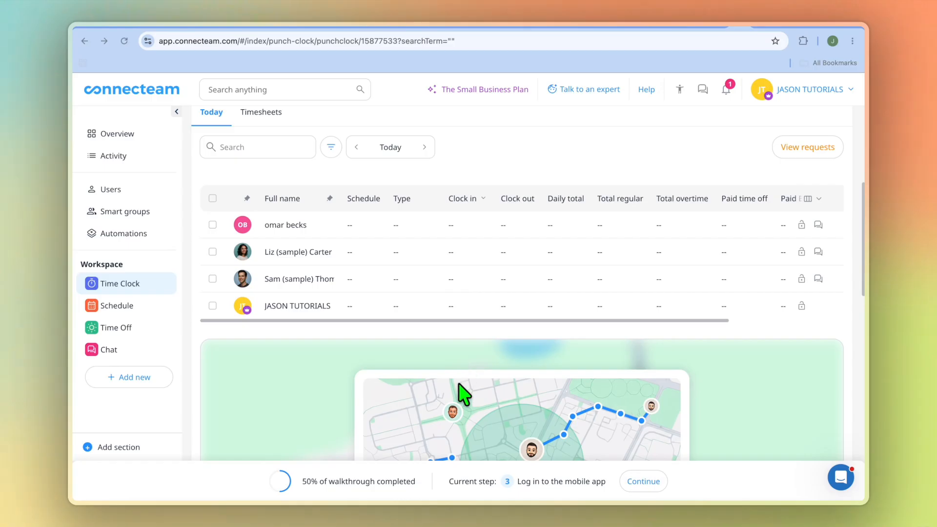
pyautogui.scroll(-6, 466, 390)
pyautogui.scroll(3, 464, 383)
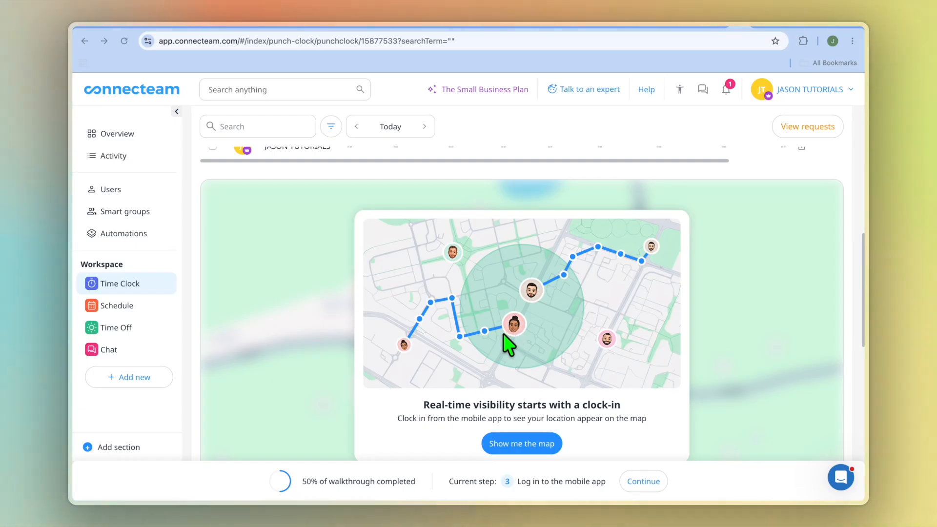
pyautogui.scroll(1, 494, 351)
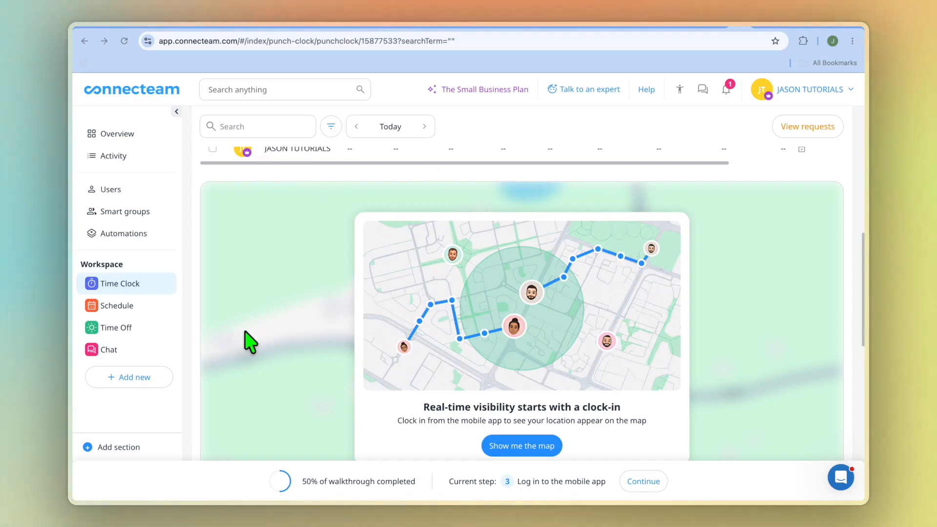
# - Add the Forms tool to the workspace and start a new form from a template
pyautogui.click(137, 379)
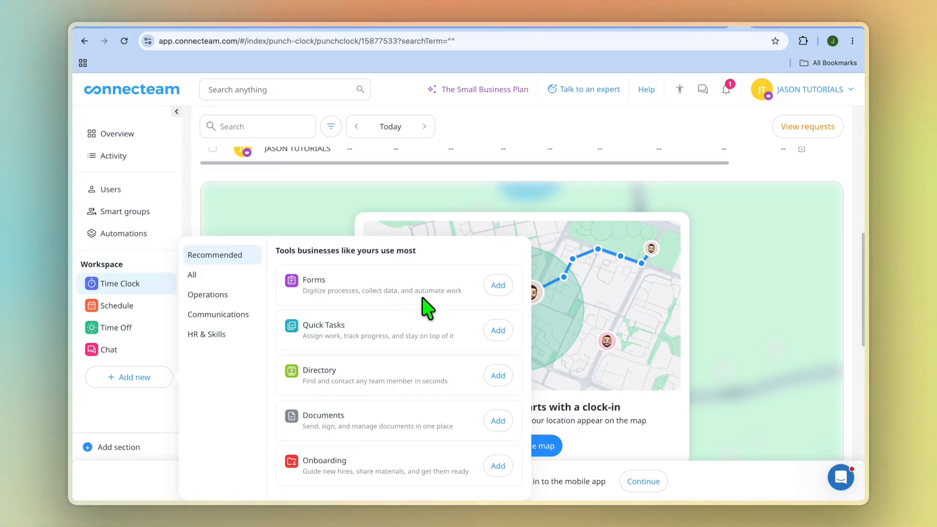
pyautogui.click(494, 288)
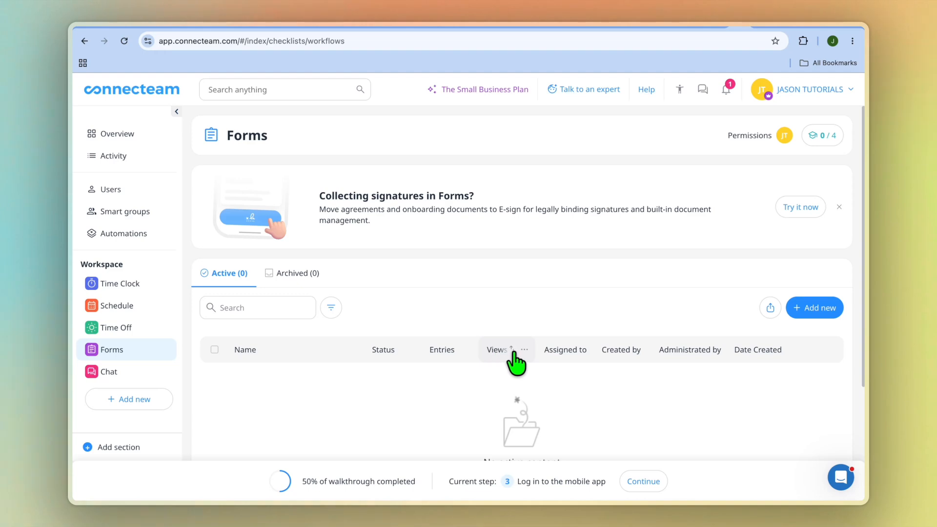
pyautogui.click(822, 312)
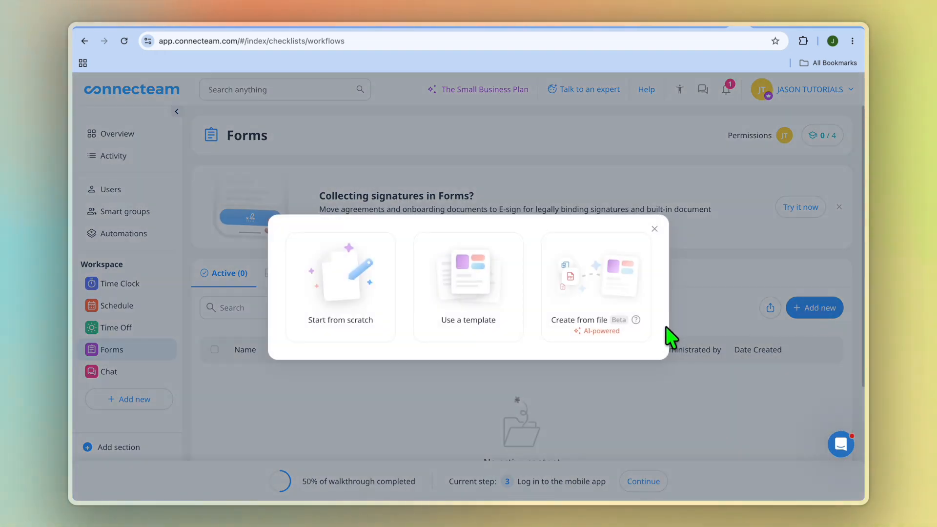
pyautogui.click(455, 327)
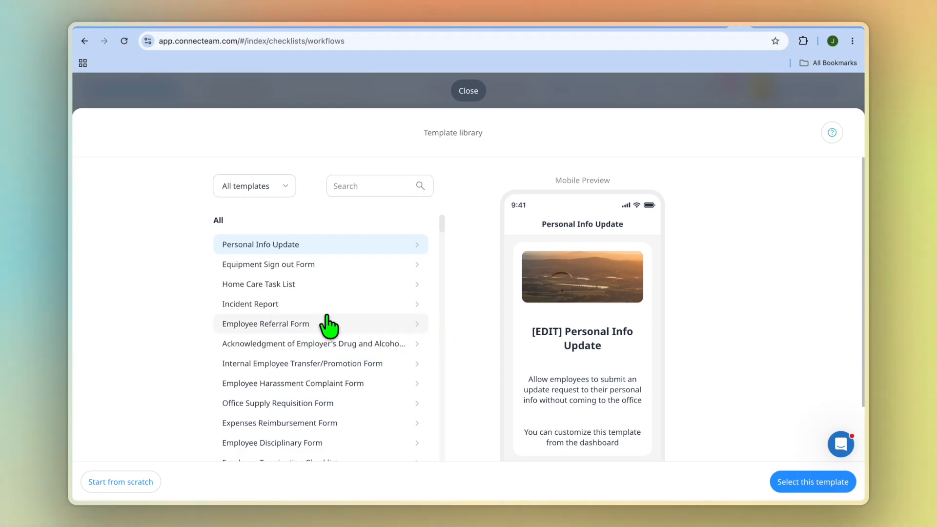
# - Preview the Daily Cleaning Checklist template from the Cleaning category and select it for the new form
pyautogui.scroll(-2, 365, 356)
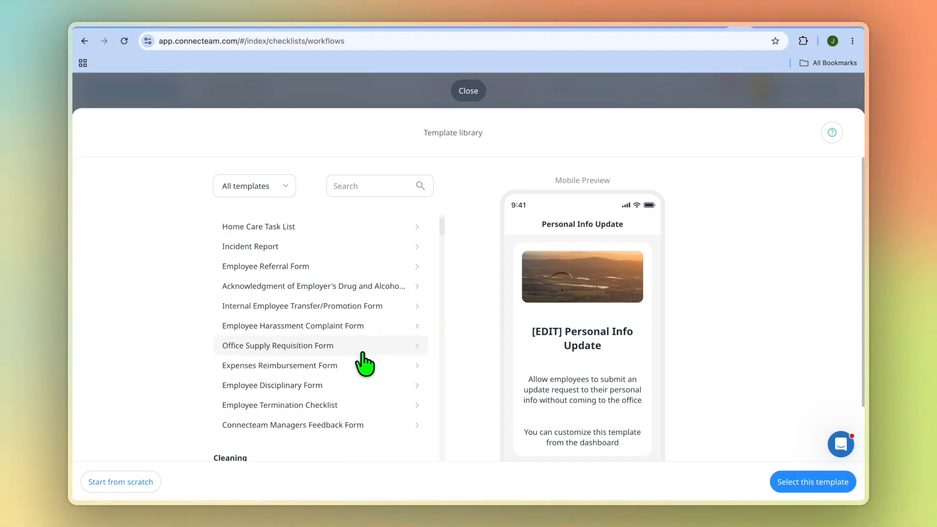
pyautogui.scroll(-4, 364, 364)
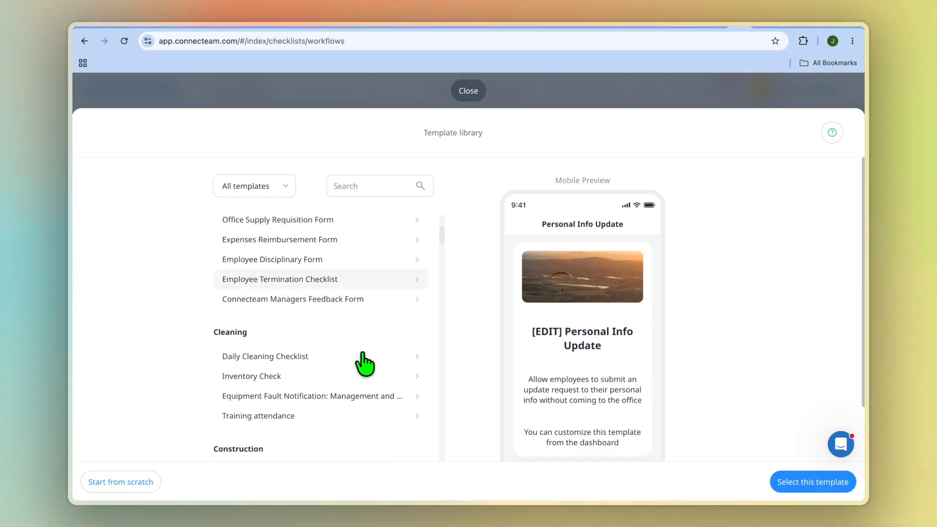
pyautogui.scroll(-1, 316, 364)
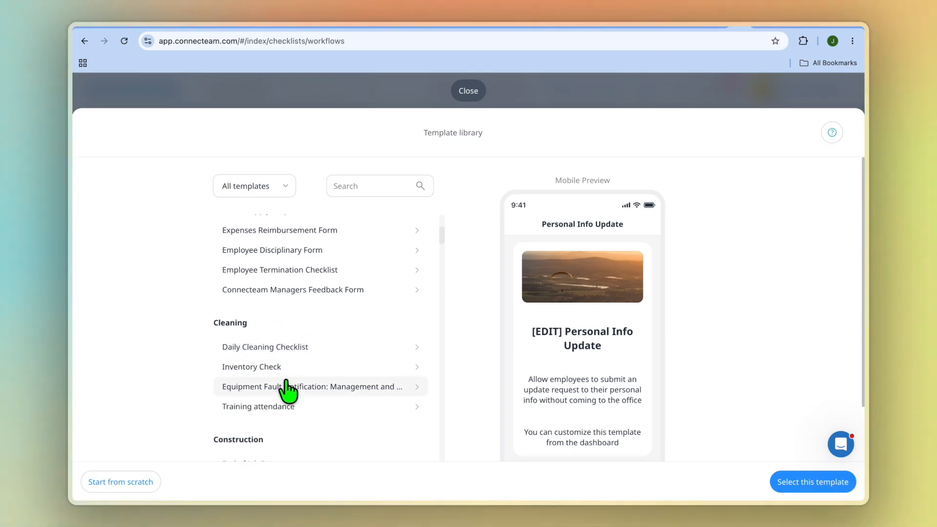
pyautogui.click(278, 349)
pyautogui.scroll(-10, 587, 369)
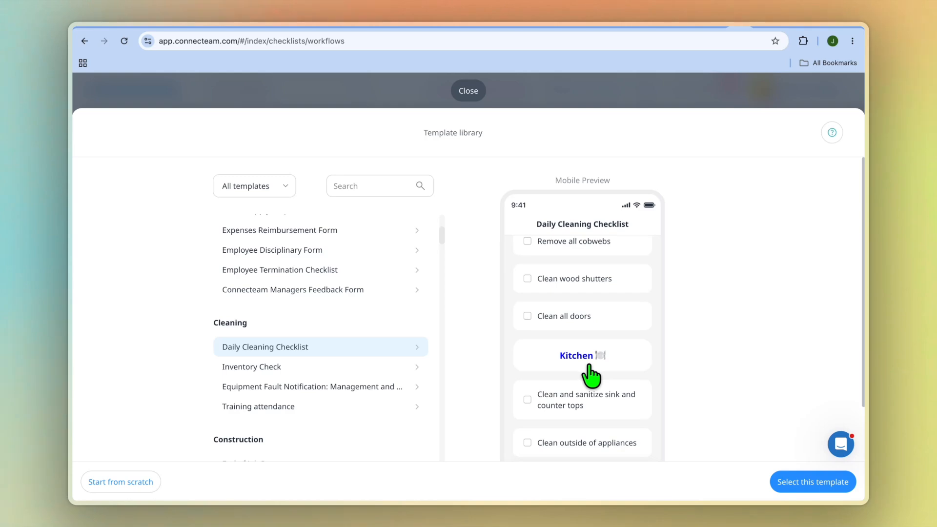
pyautogui.scroll(-10, 589, 367)
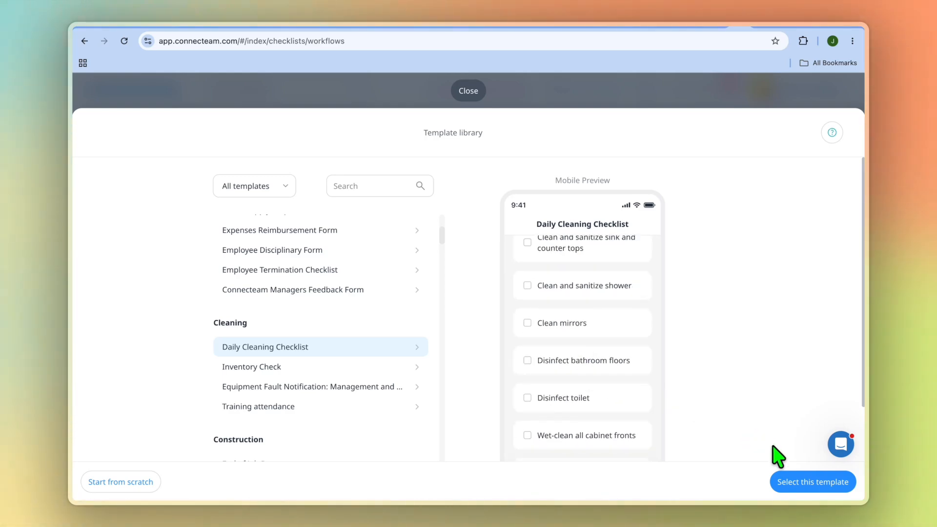
pyautogui.click(811, 489)
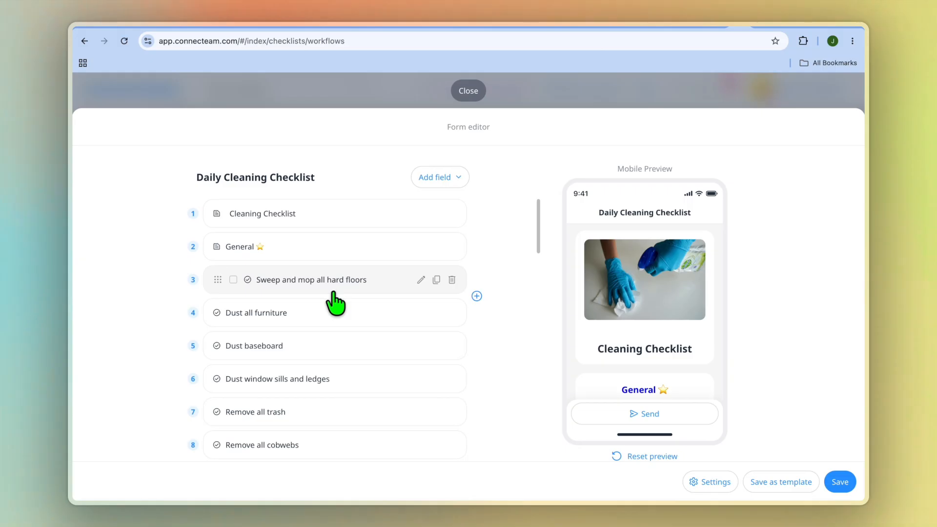
# - Add a required image upload field named "upload finished job" to the end of the Daily Cleaning Checklist form
pyautogui.scroll(-17, 335, 302)
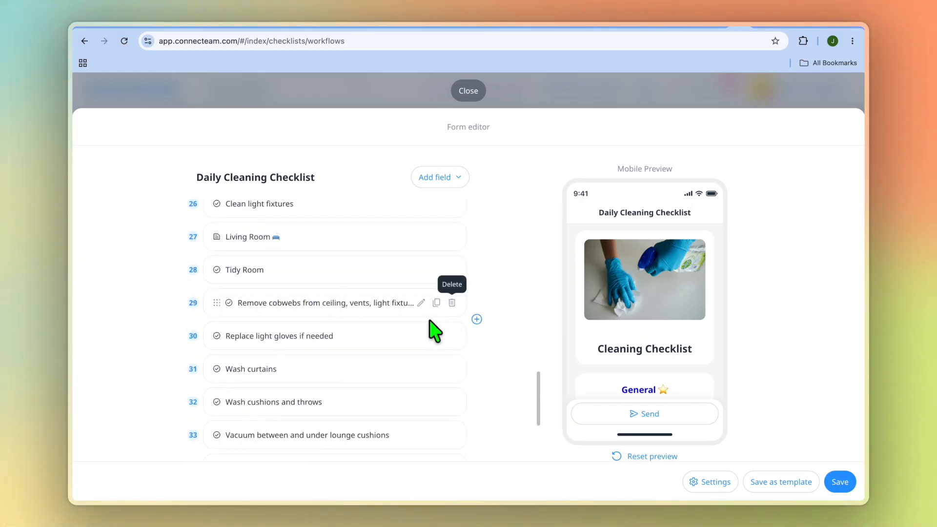
pyautogui.scroll(-20, 636, 354)
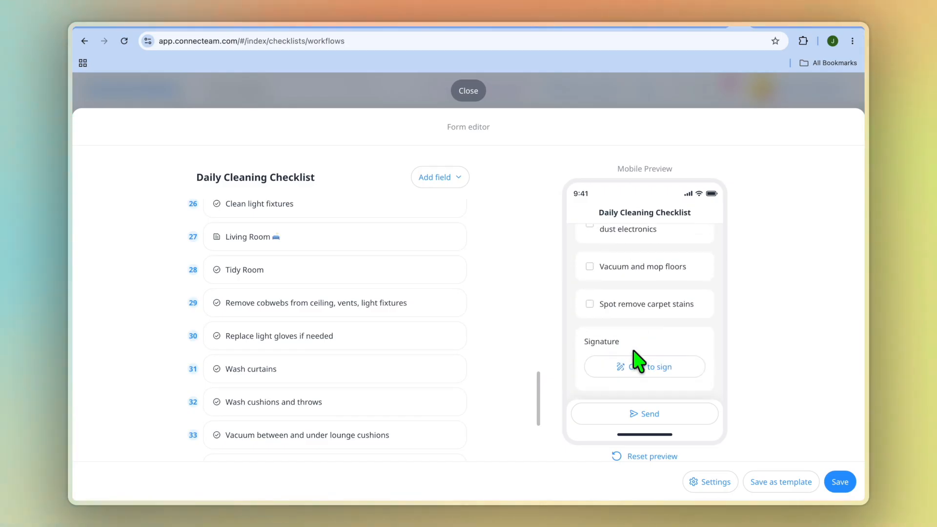
pyautogui.scroll(5, 634, 351)
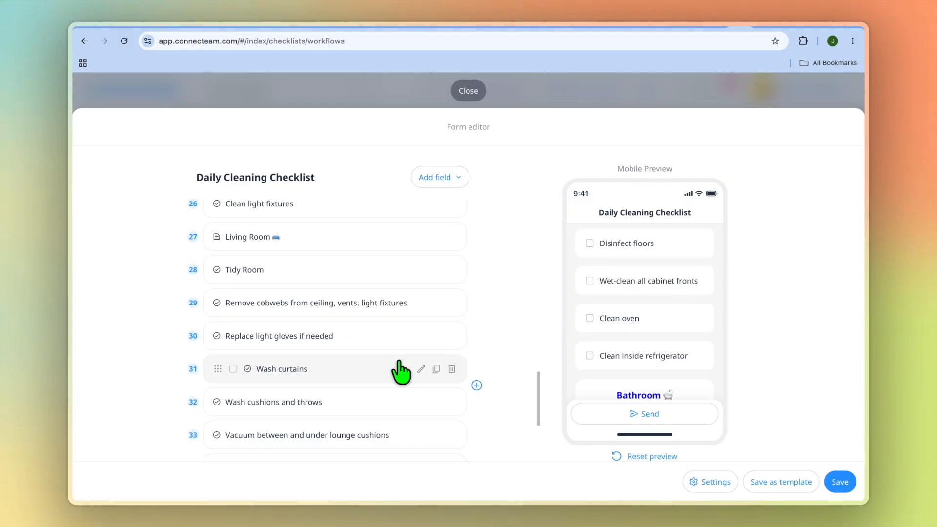
pyautogui.scroll(-3, 401, 371)
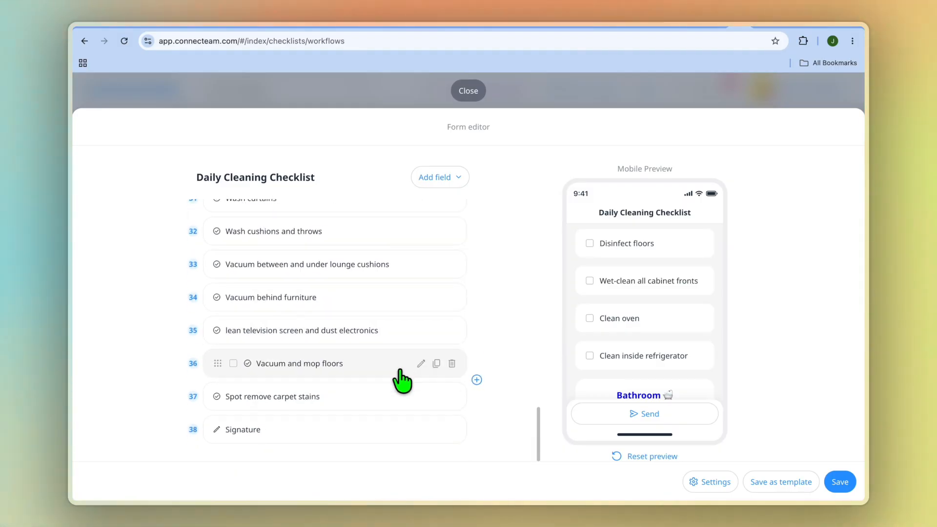
pyautogui.click(460, 178)
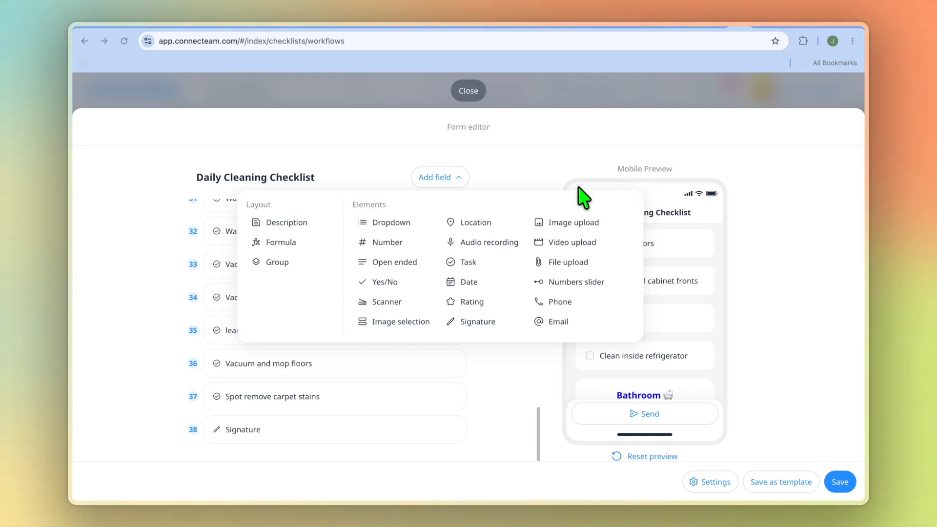
pyautogui.click(578, 223)
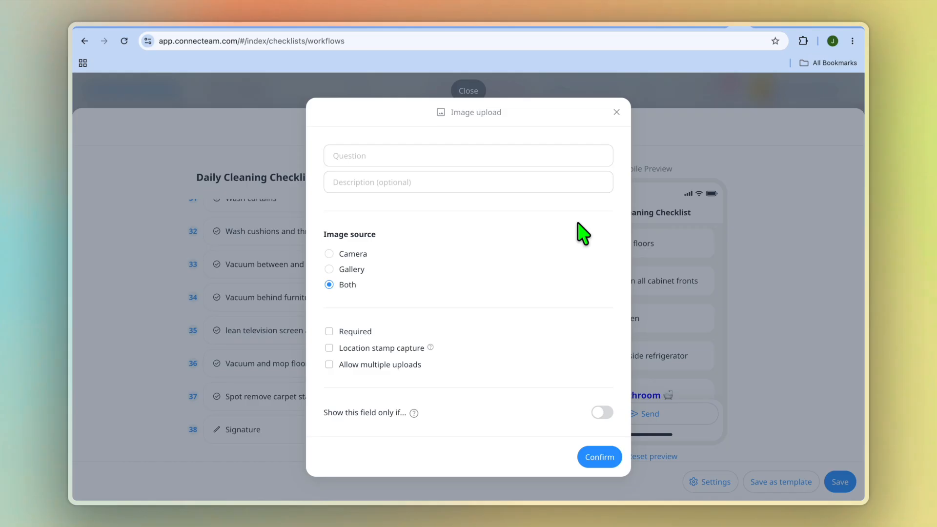
pyautogui.write('uplo')
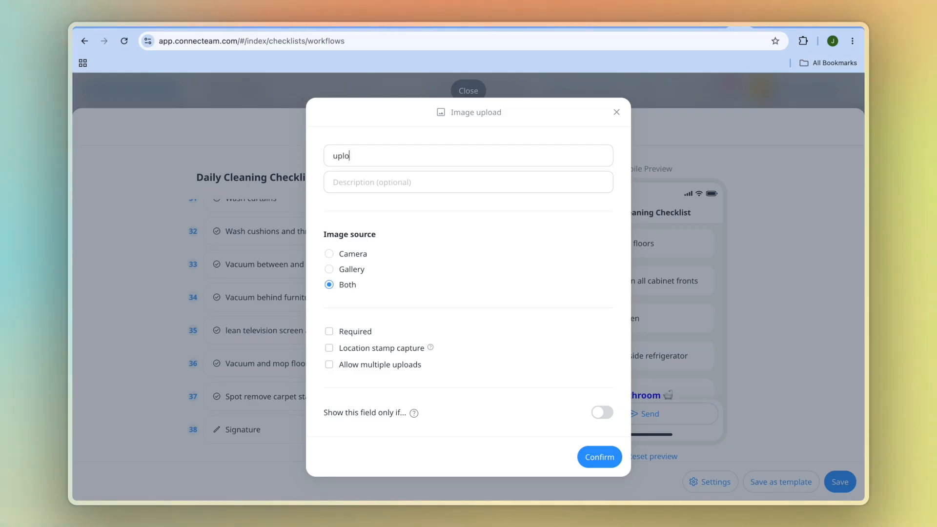
pyautogui.write('ad ')
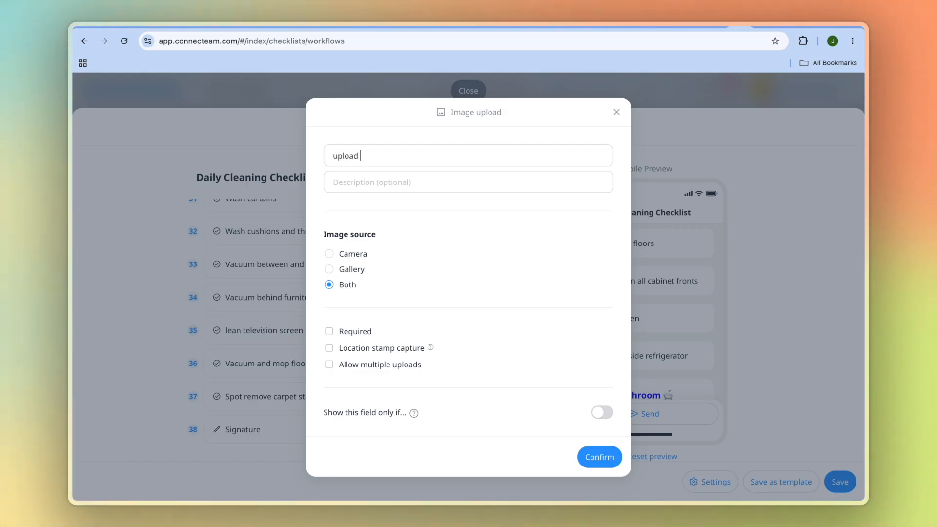
pyautogui.write('finis')
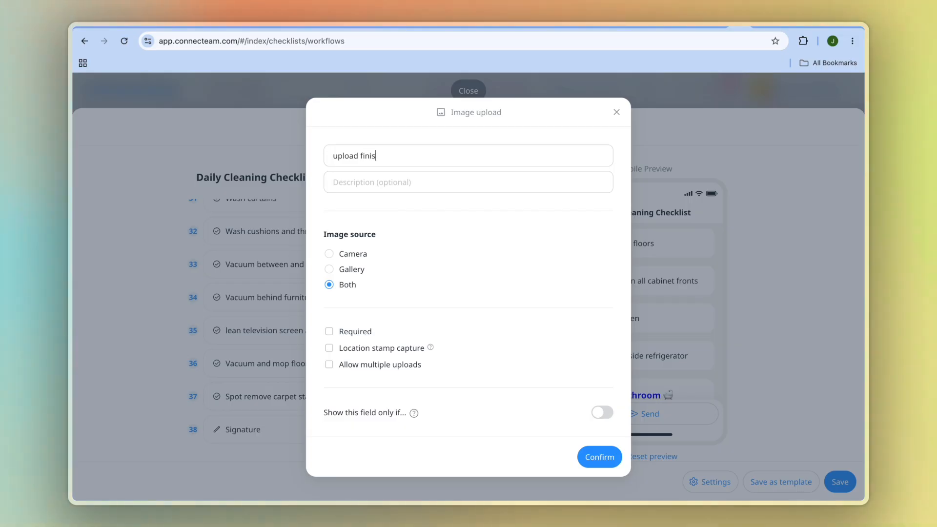
pyautogui.write('hed job')
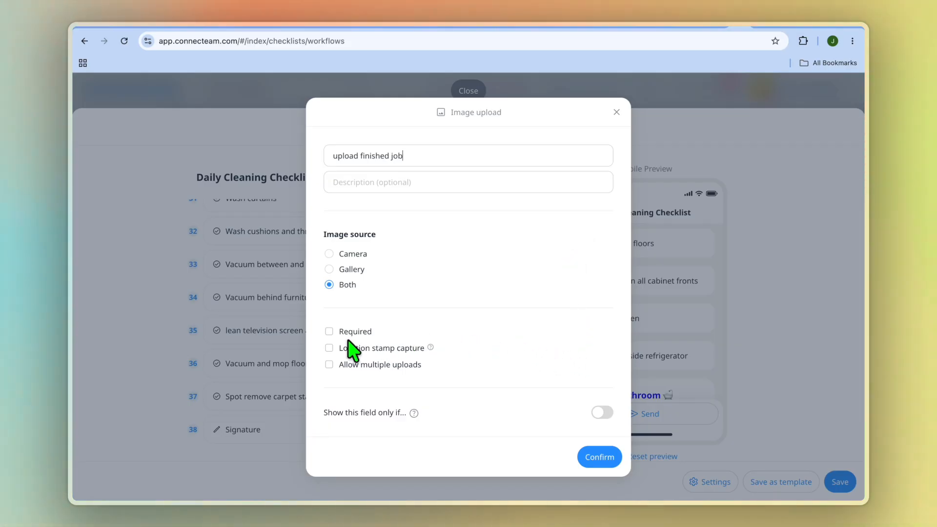
pyautogui.click(600, 459)
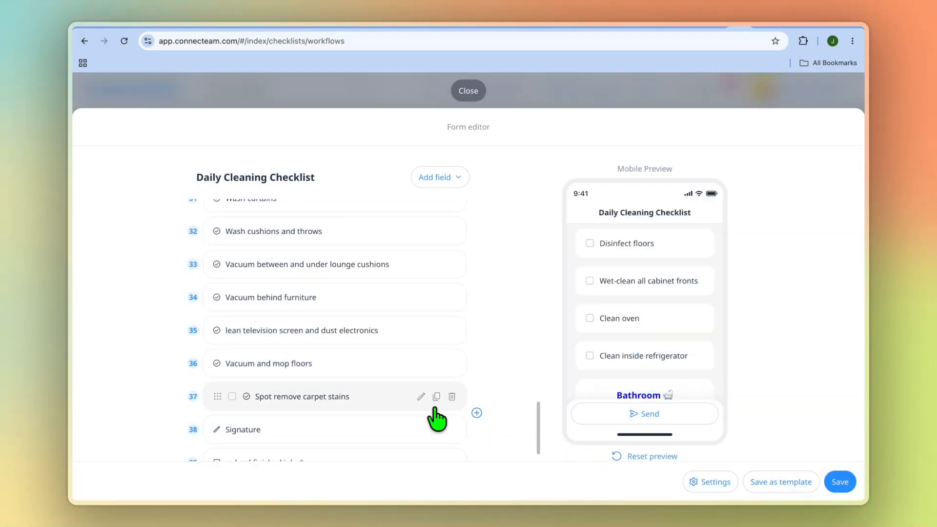
# - Check the image upload field in the form's mobile preview, and open and close its signature dialog
pyautogui.scroll(-1, 435, 414)
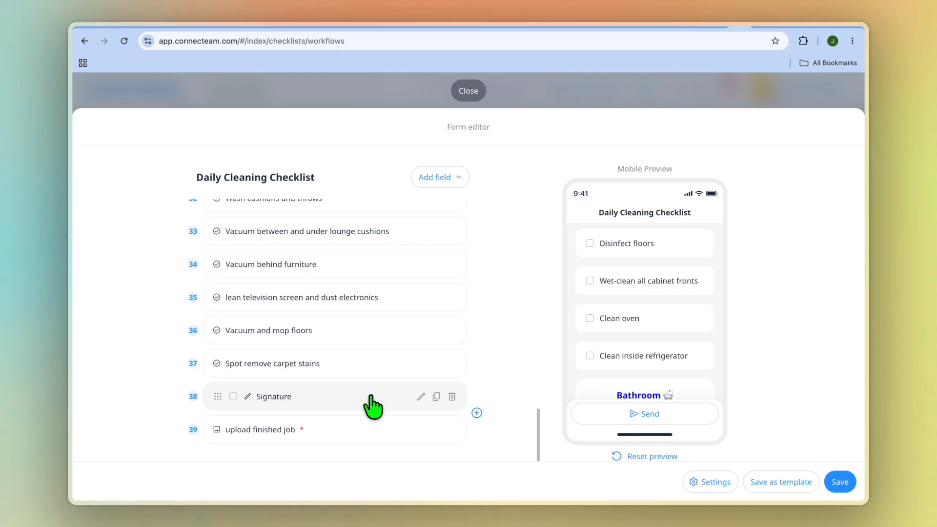
pyautogui.scroll(-15, 676, 365)
pyautogui.scroll(1, 675, 361)
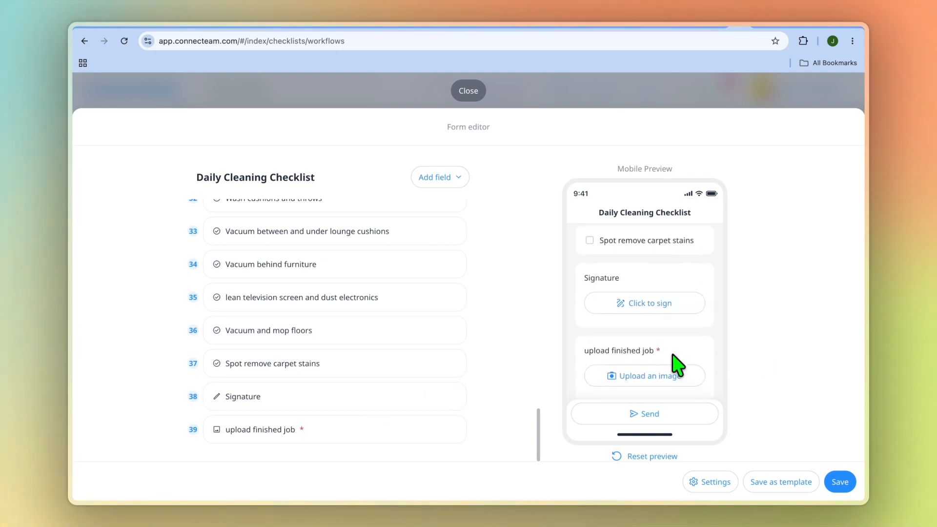
pyautogui.click(660, 322)
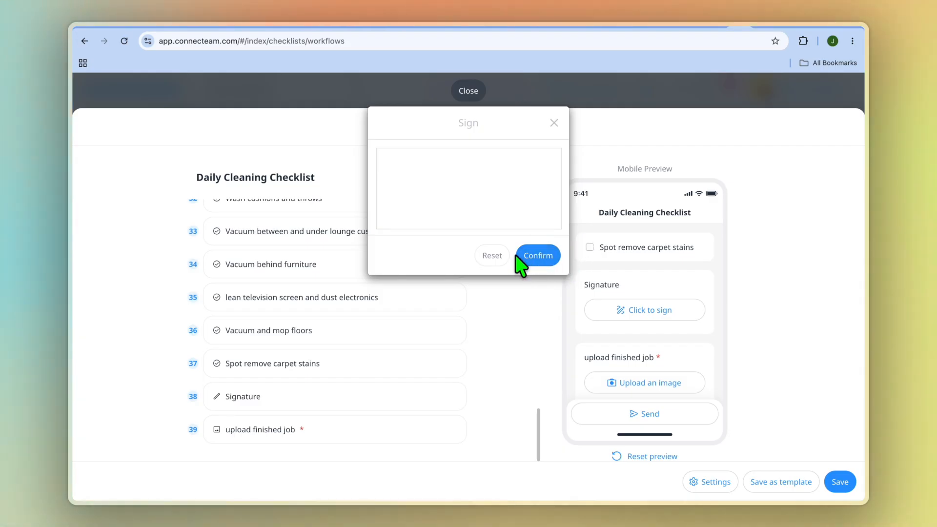
pyautogui.click(554, 123)
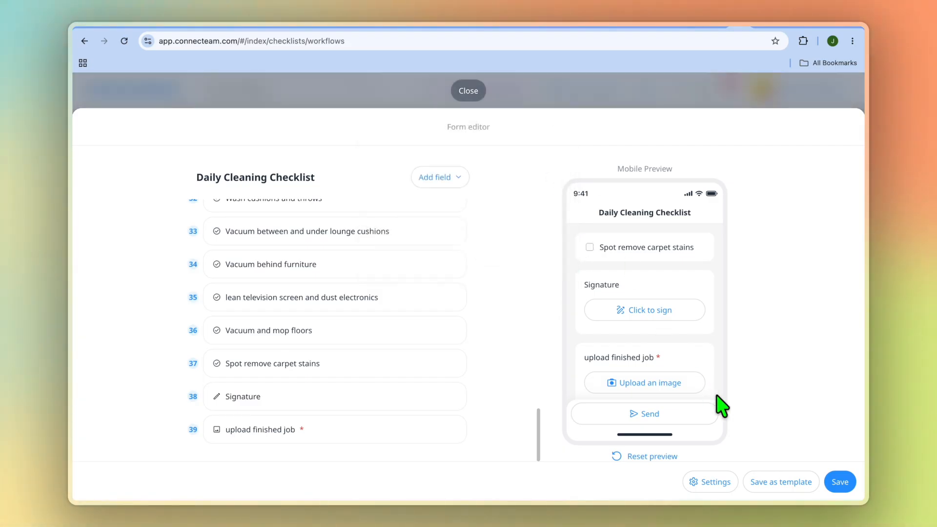
# - Save the Daily Cleaning Checklist form and publish it immediately to all users selected individually, with push notification, feed post and view reminder enabled
pyautogui.click(840, 483)
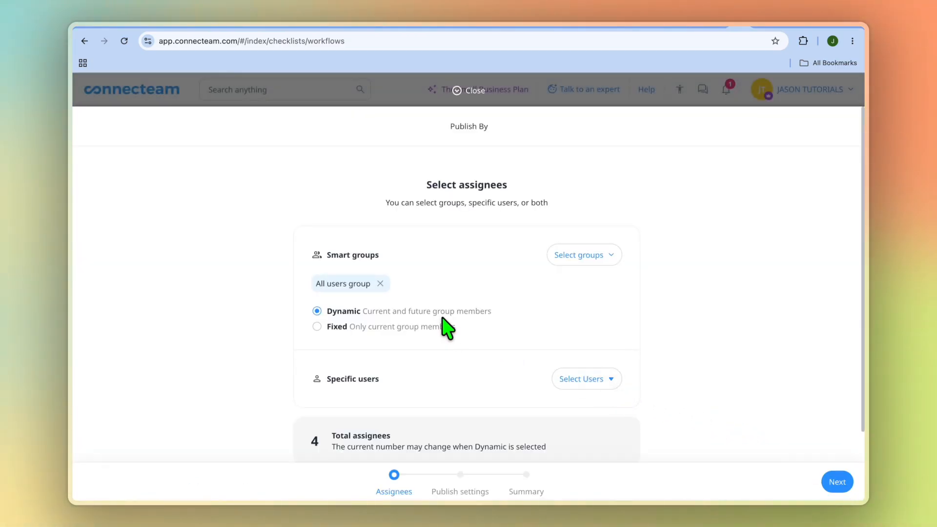
pyautogui.scroll(-1, 495, 341)
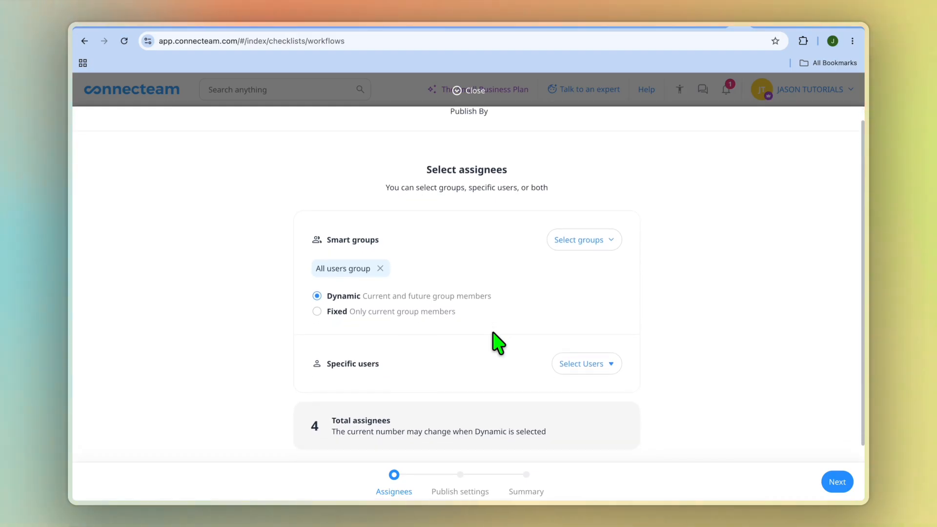
pyautogui.click(587, 374)
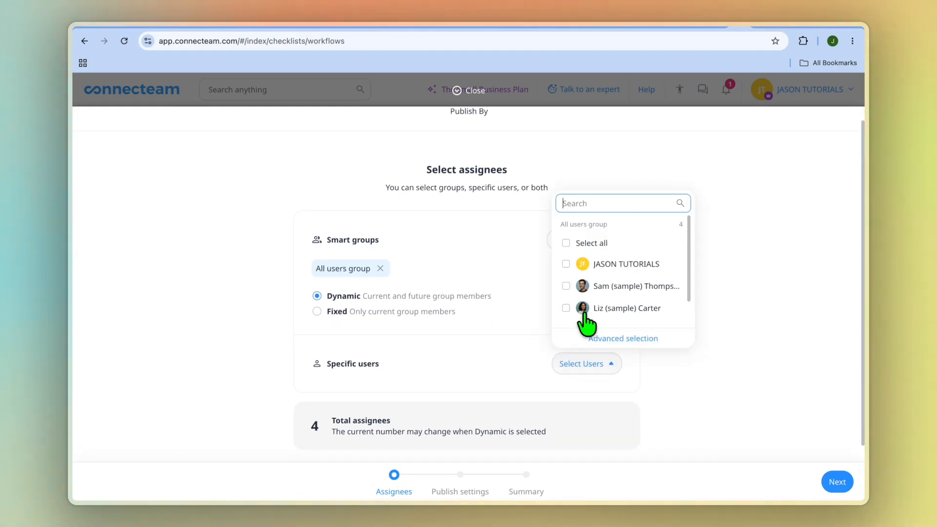
pyautogui.click(576, 242)
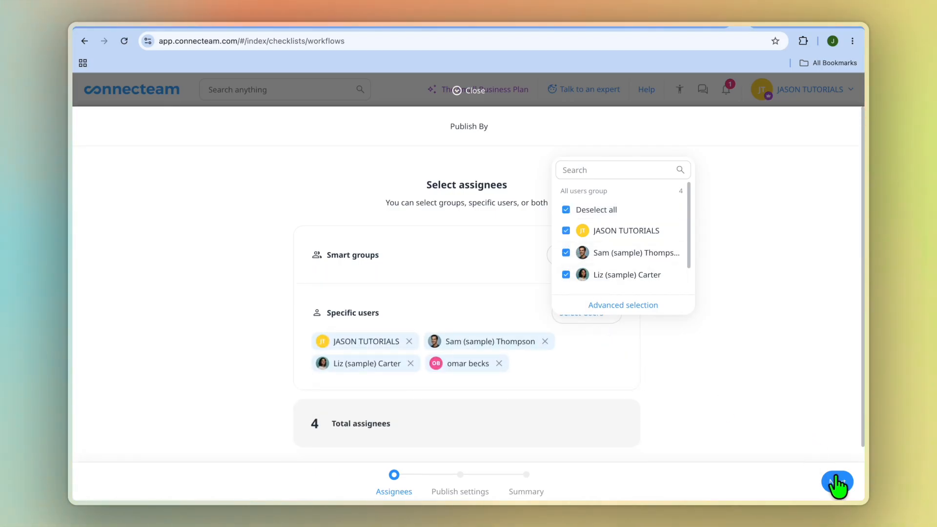
pyautogui.click(852, 485)
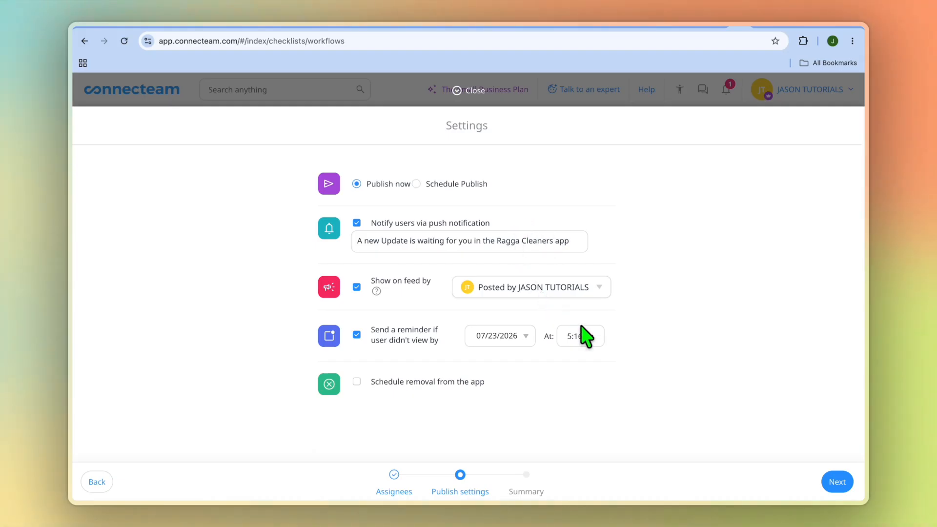
pyautogui.click(838, 483)
pyautogui.click(839, 482)
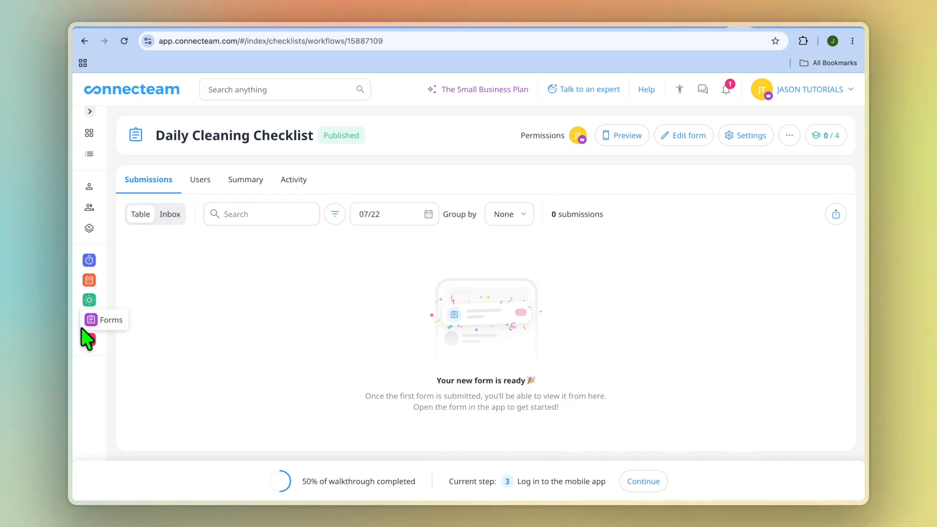
# - Expand the workspace navigation and examine the Chat tool's introduction page, including its features and suggested uses
pyautogui.click(90, 112)
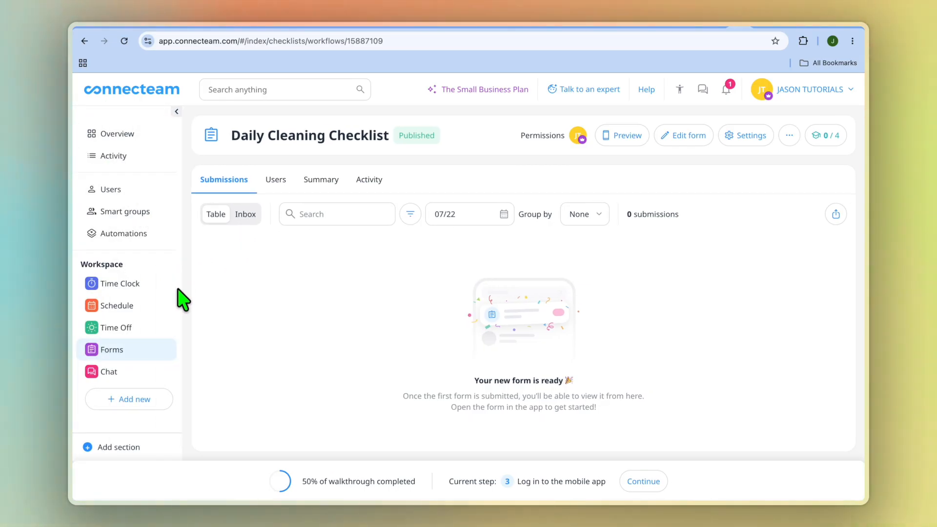
pyautogui.click(115, 372)
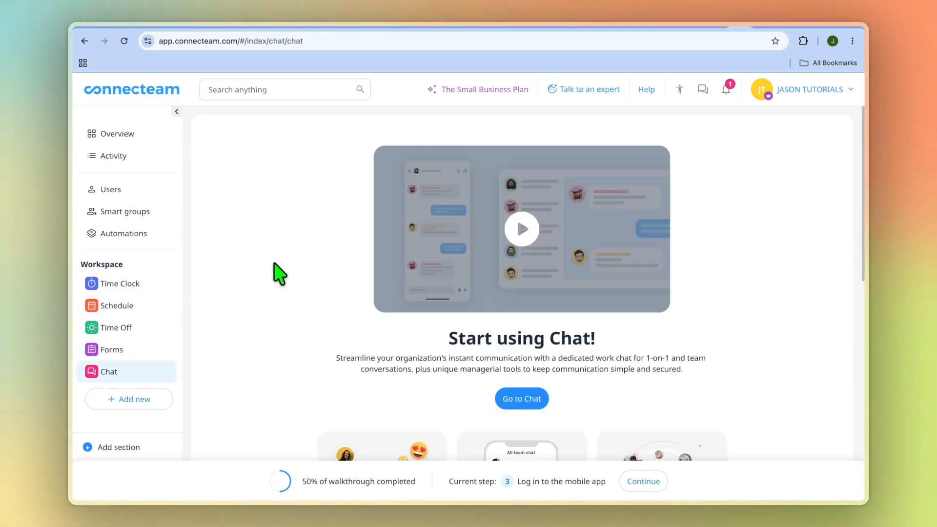
pyautogui.scroll(-5, 335, 278)
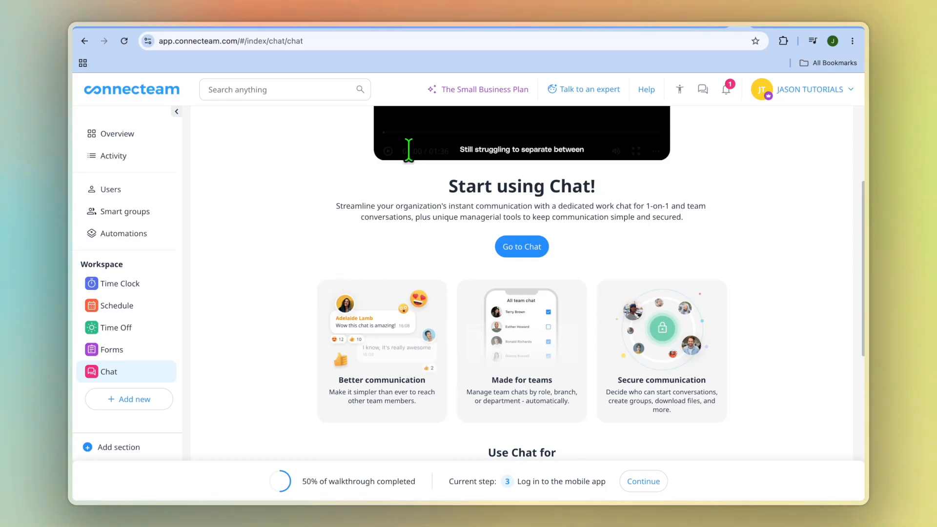
pyautogui.scroll(1, 395, 177)
pyautogui.scroll(4, 401, 185)
pyautogui.scroll(-2, 430, 308)
pyautogui.scroll(-2, 425, 316)
pyautogui.scroll(-3, 430, 322)
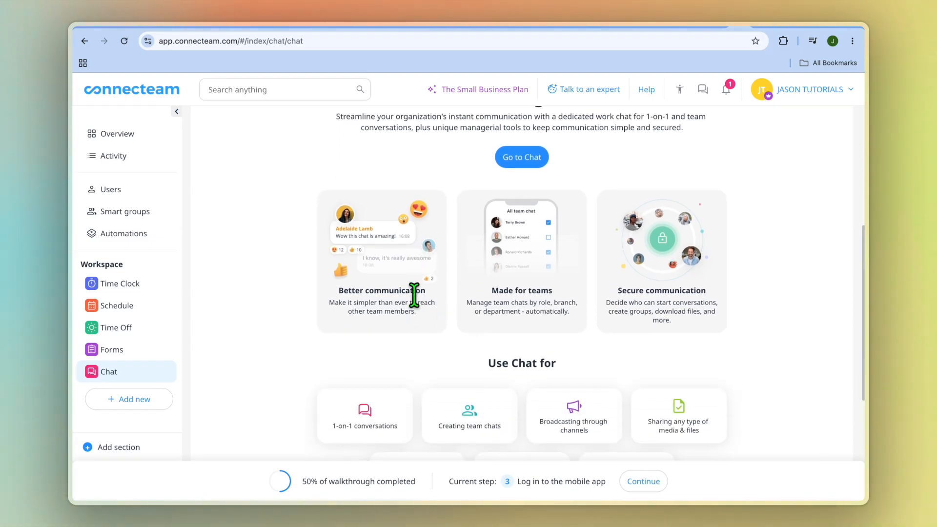
pyautogui.scroll(-1, 430, 308)
pyautogui.scroll(-1, 411, 293)
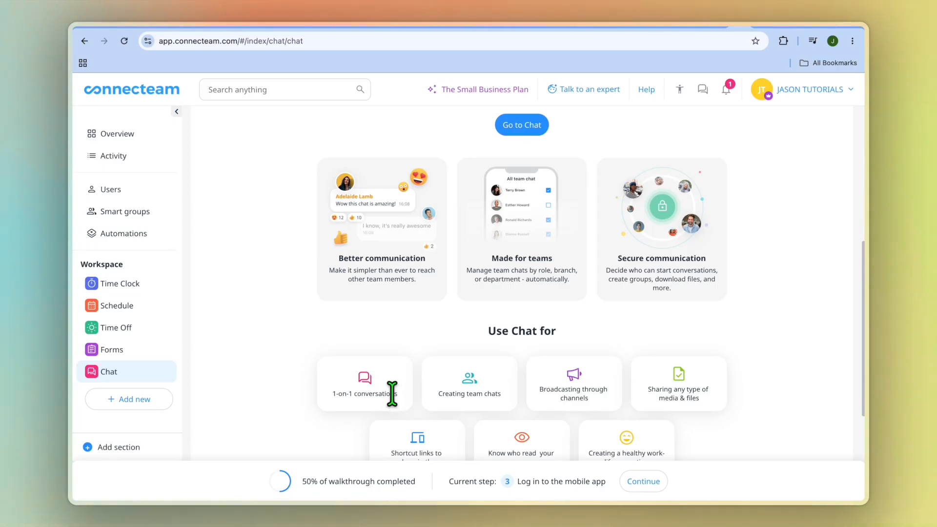
pyautogui.scroll(-3, 392, 394)
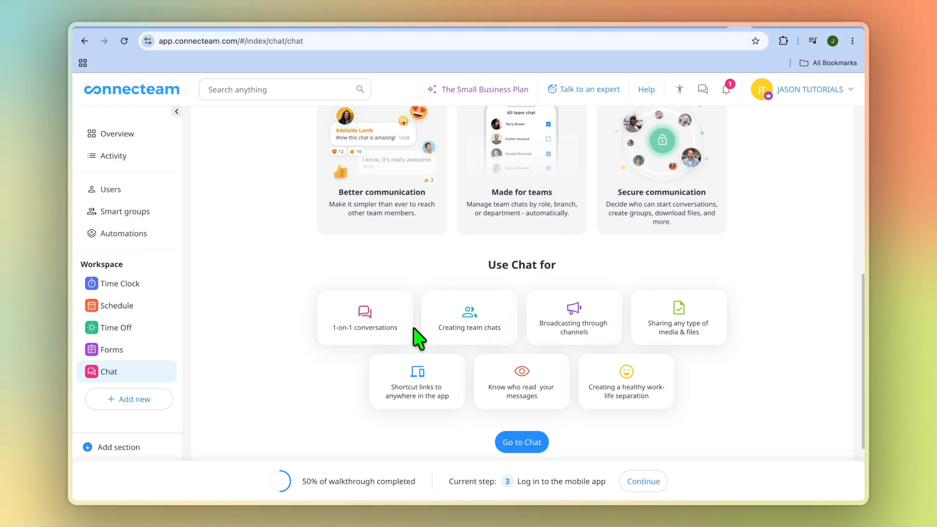
# - Add the recommended Documents tool to the workspace and review how it works
pyautogui.click(151, 410)
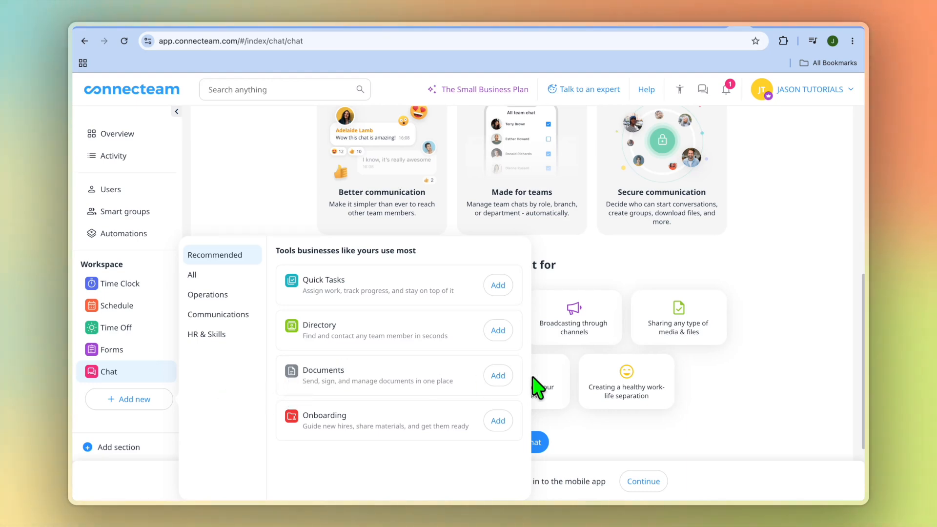
pyautogui.click(504, 380)
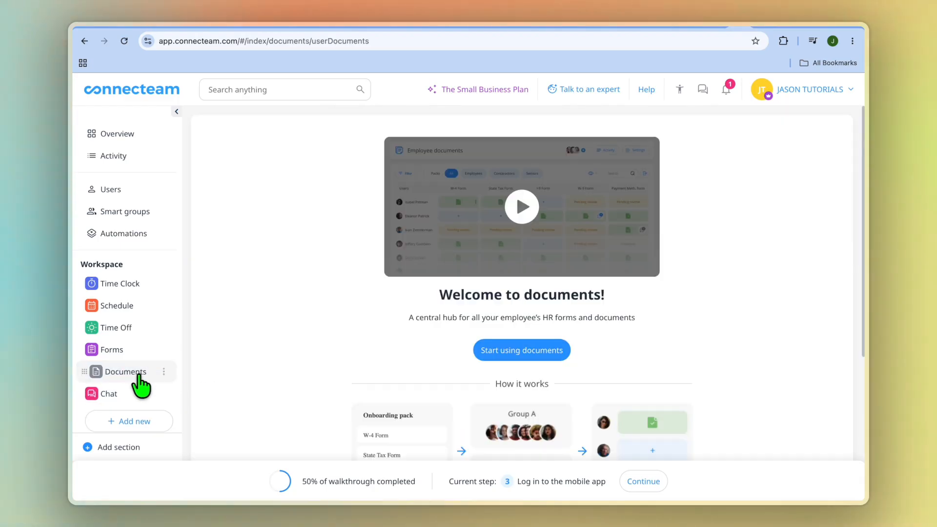
pyautogui.scroll(-3, 556, 351)
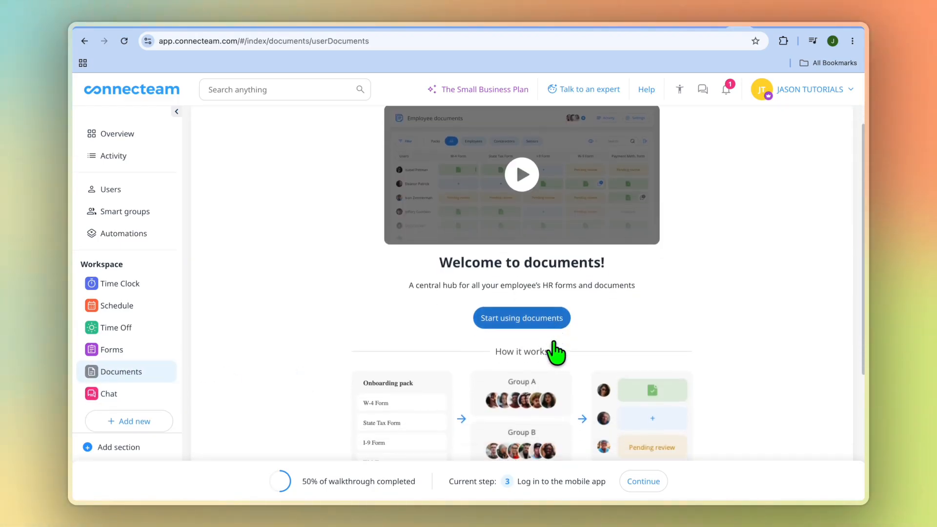
pyautogui.scroll(-2, 556, 352)
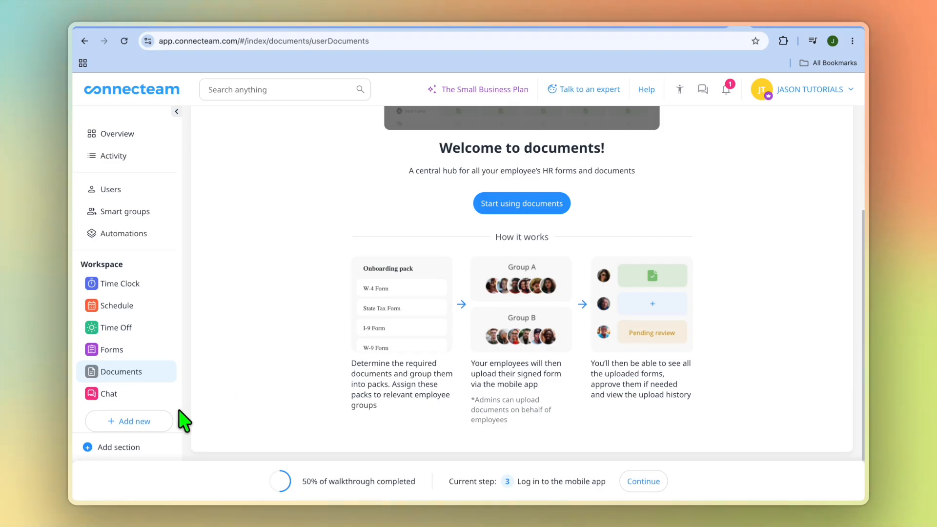
# - Look over the remaining recommended workspace tools and view the Time Clock page with today's user entries
pyautogui.click(162, 423)
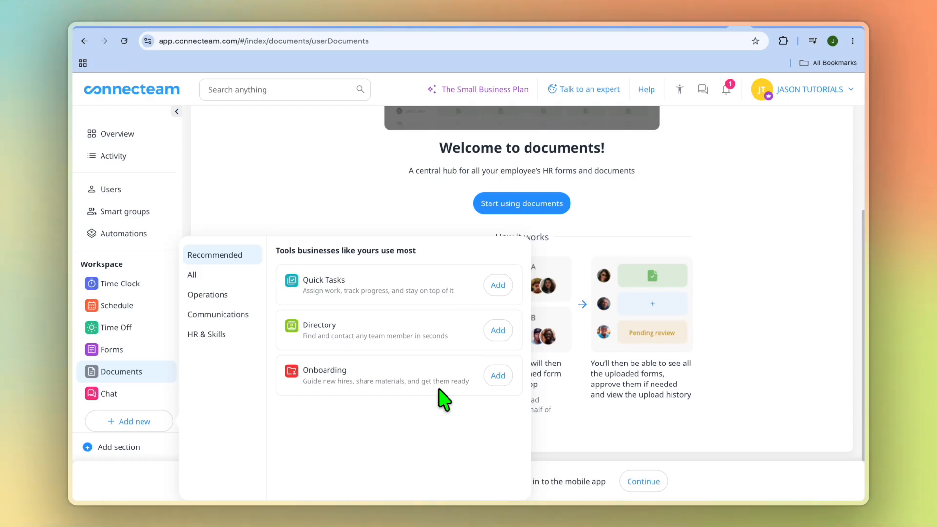
pyautogui.click(268, 215)
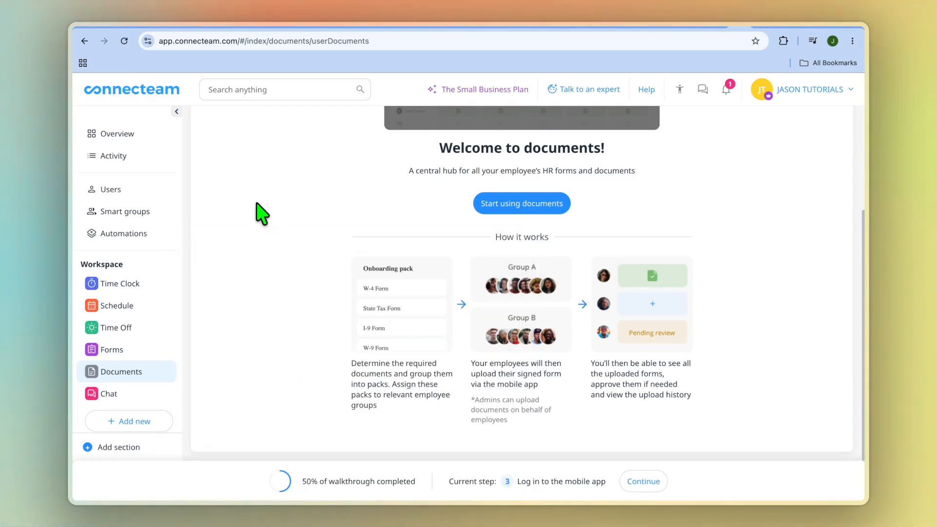
pyautogui.click(146, 283)
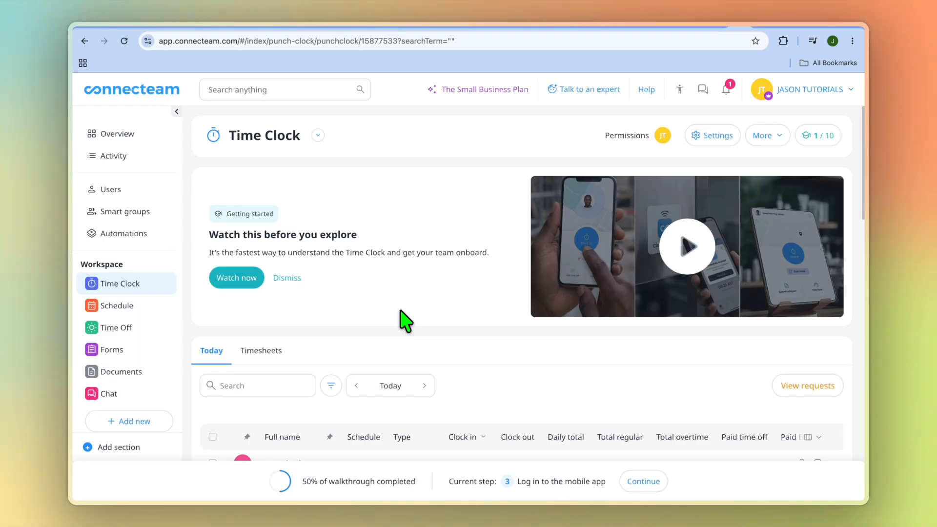
pyautogui.scroll(-1, 214, 328)
pyautogui.scroll(-1, 165, 333)
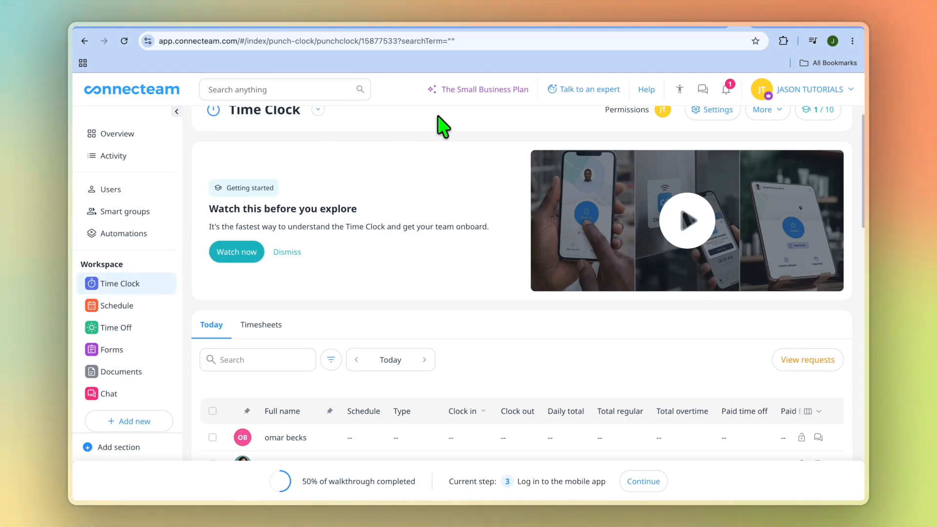
# - View the Small Business Plan details and open the plans for larger teams
pyautogui.click(470, 93)
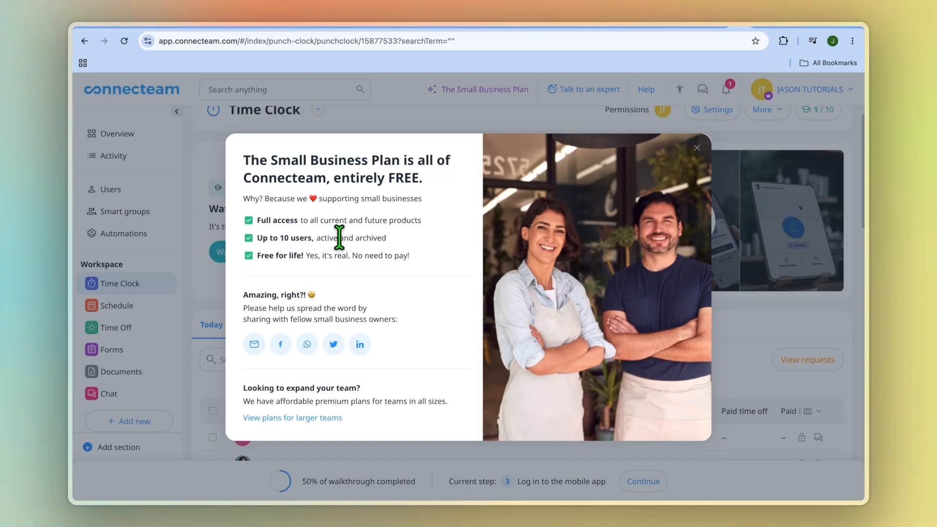
pyautogui.click(320, 419)
pyautogui.scroll(-1, 356, 387)
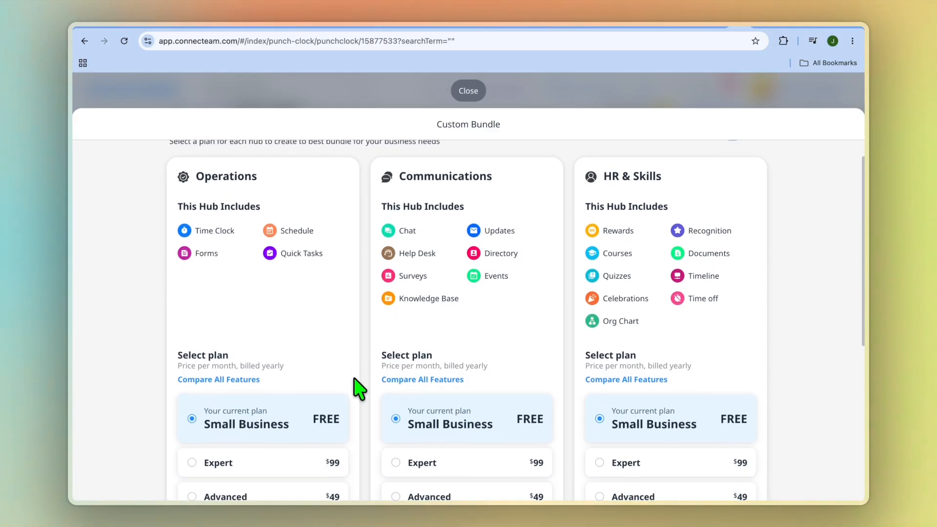
# - Compare the Operations hub's Expert and Basic plans by selecting each in the custom bundle, and review their prices and plan highlights
pyautogui.click(282, 460)
pyautogui.scroll(-5, 279, 457)
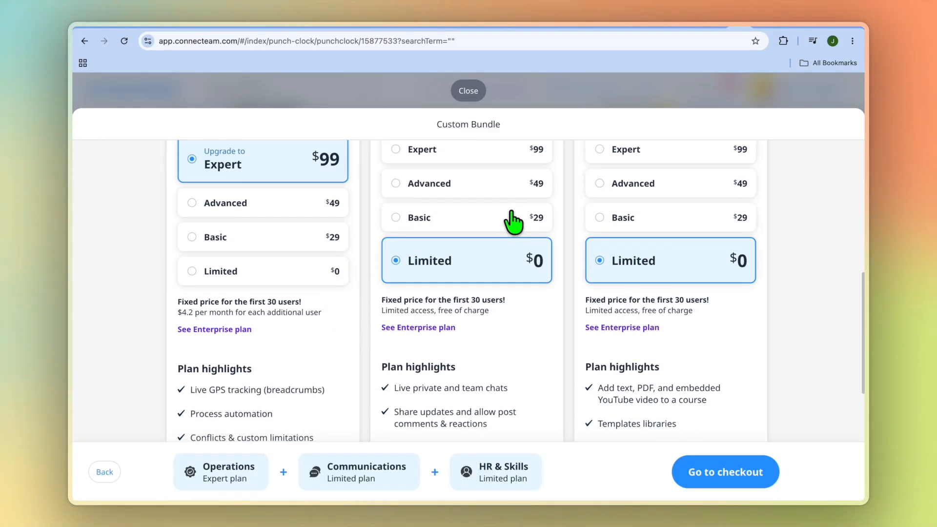
pyautogui.click(247, 242)
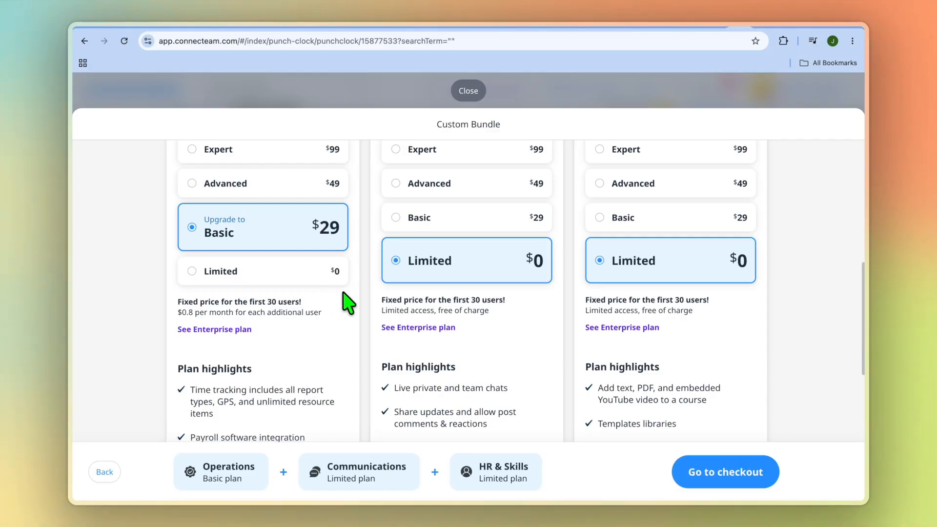
pyautogui.scroll(-1, 312, 305)
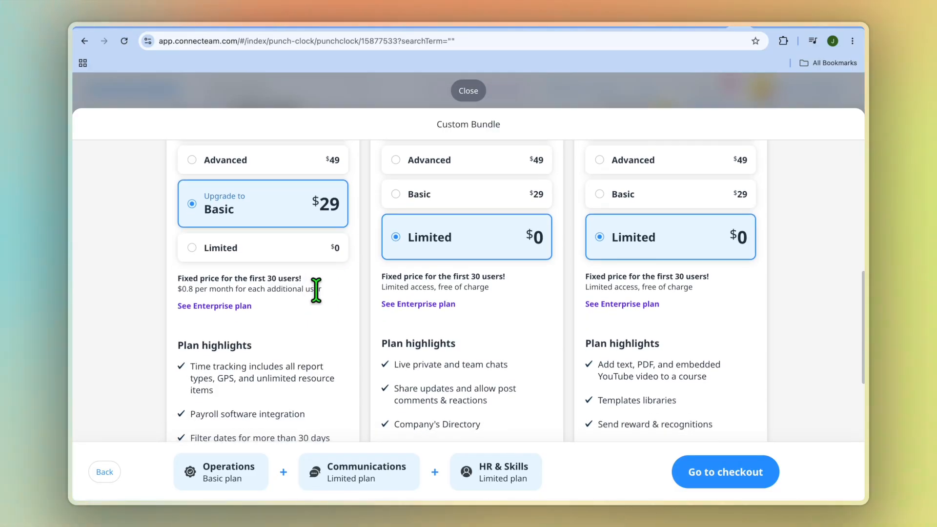
pyautogui.scroll(5, 330, 293)
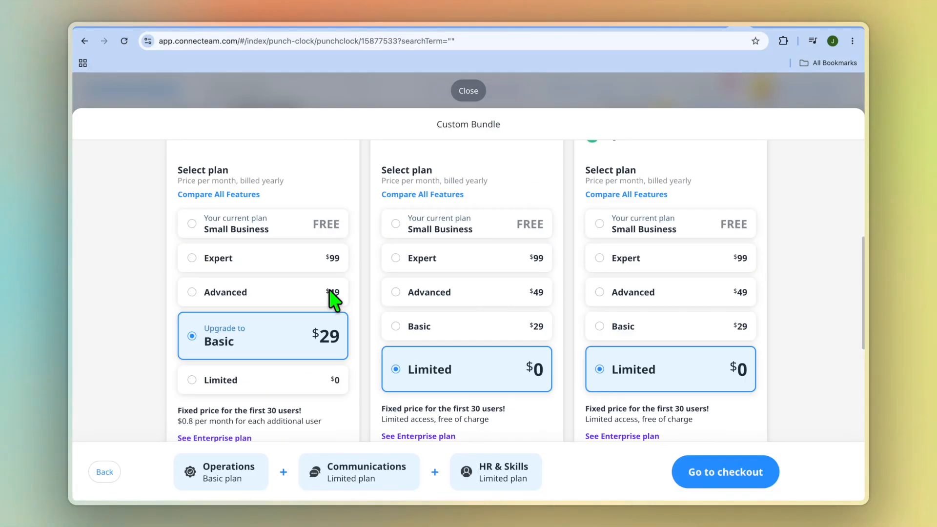
pyautogui.scroll(-6, 331, 292)
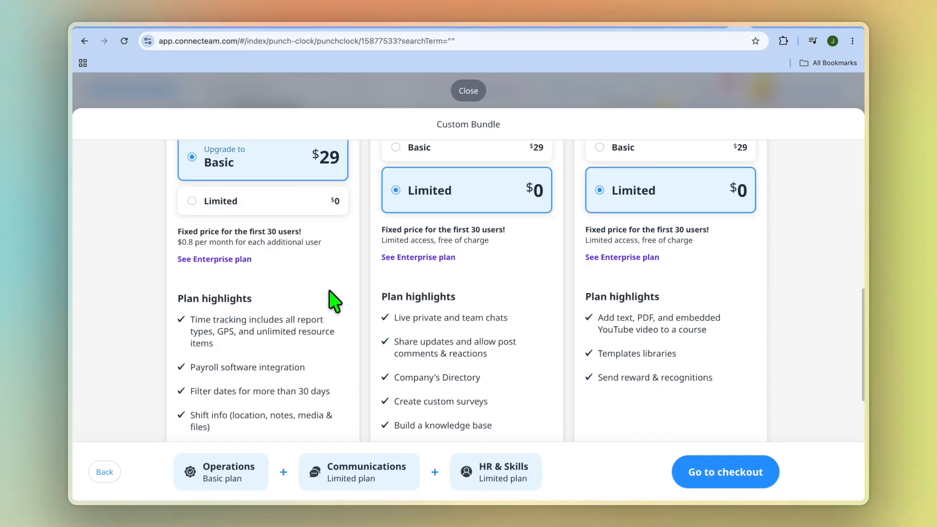
pyautogui.scroll(3, 335, 301)
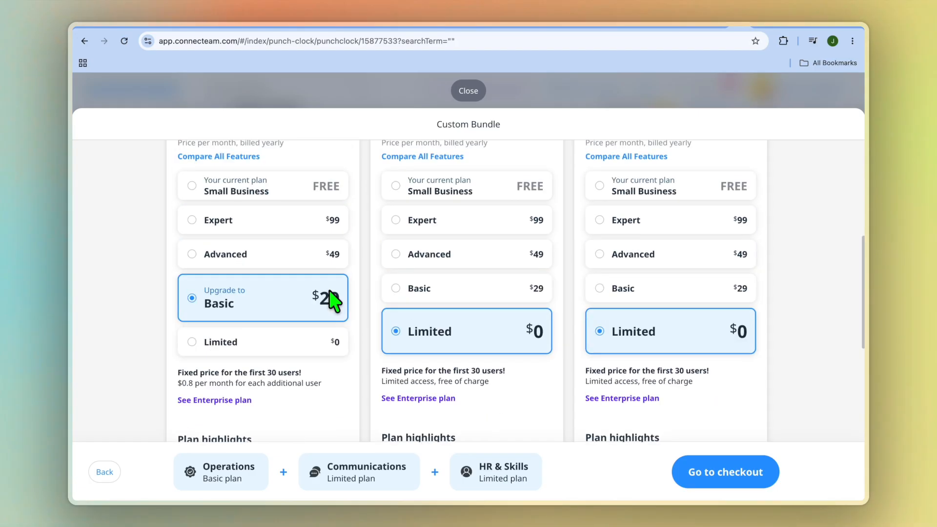